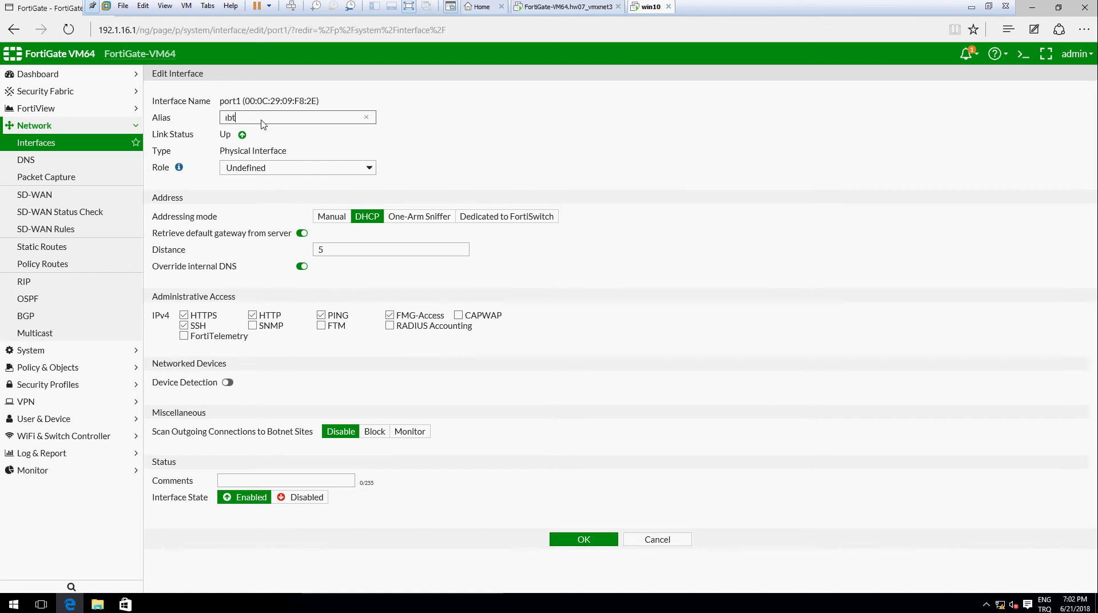
Step: Set port1's alias to internet and switch its addressing mode from DHCP to Manual, keeping 10.1.3.40/255.255.255.0
{"action": "type", "text": "nternet"}
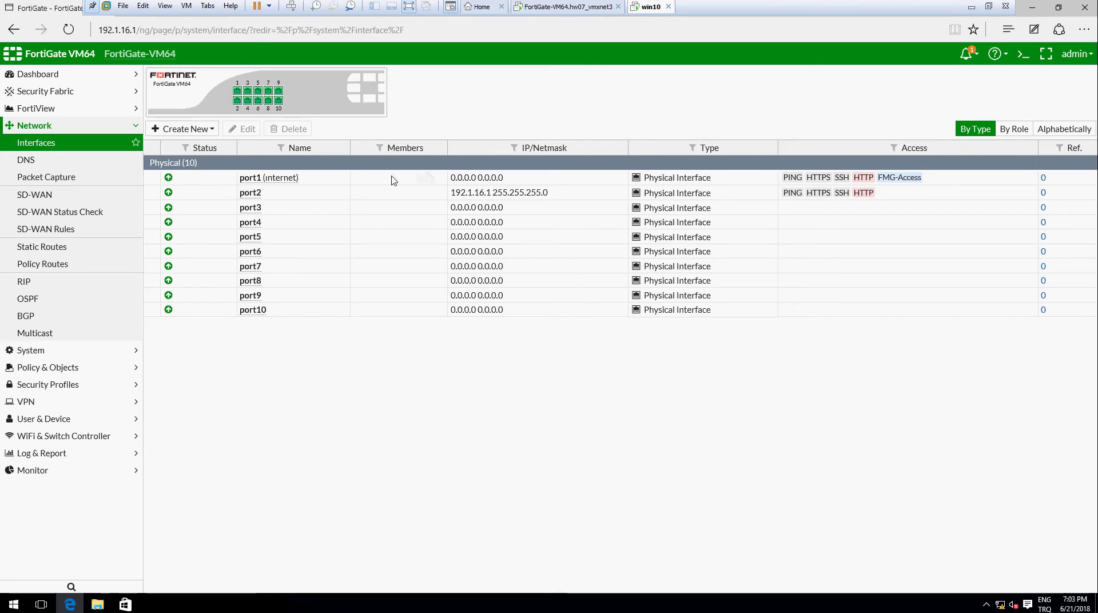
{"action": "right_click", "coordinate": [356, 180]}
{"action": "left_click", "coordinate": [536, 427]}
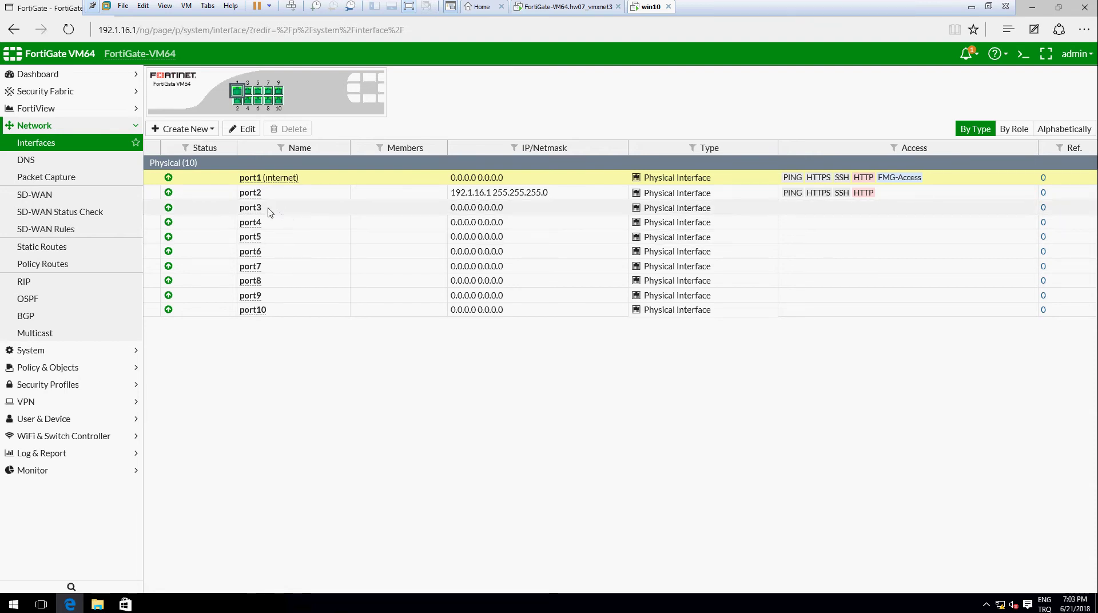
{"action": "double_click", "coordinate": [274, 179]}
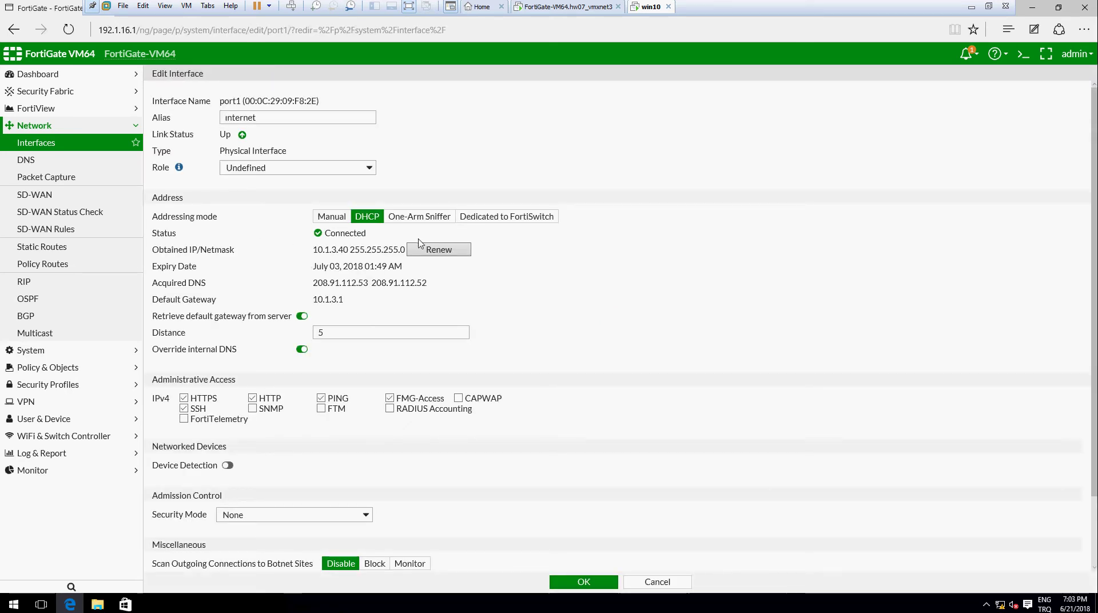
{"action": "left_click", "coordinate": [332, 217]}
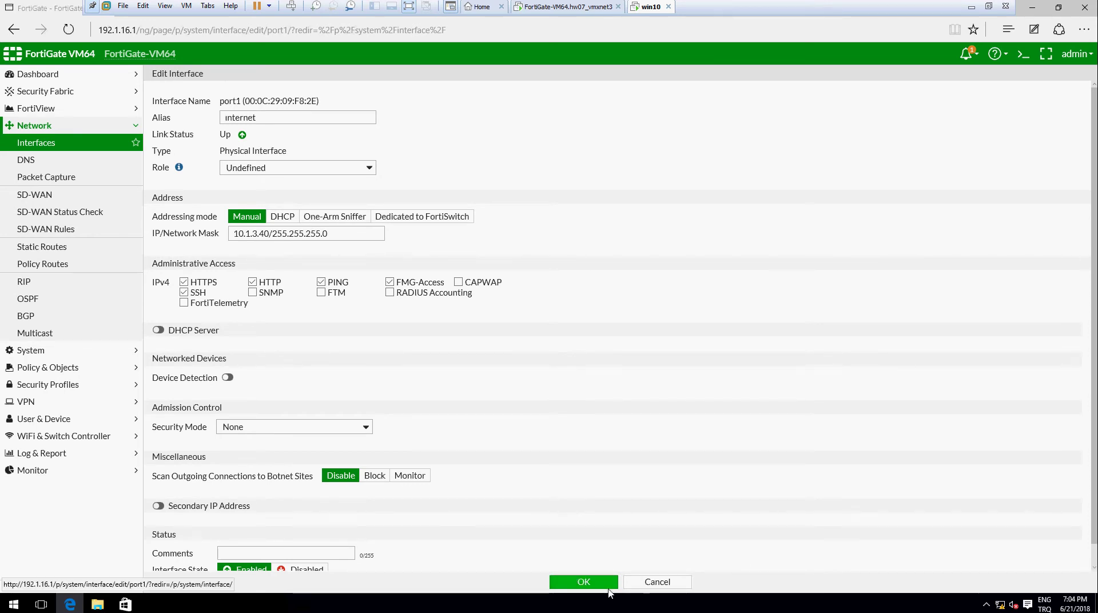
Step: Open the properties of the Ethernet0 adapter from the Windows network connections
{"action": "right_click", "coordinate": [1001, 605]}
{"action": "left_click", "coordinate": [999, 599]}
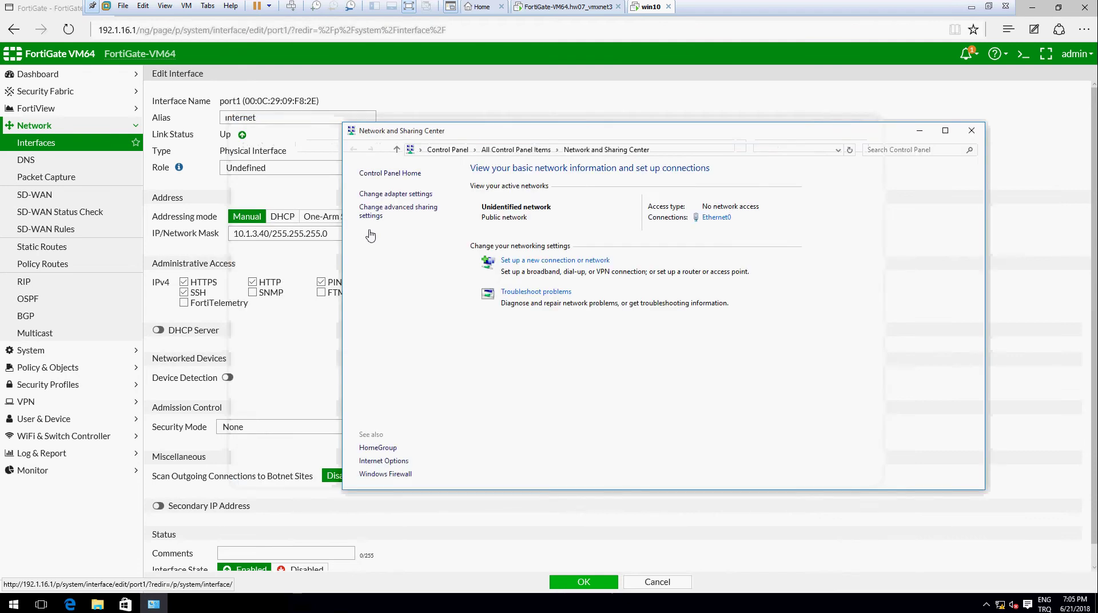
{"action": "left_click", "coordinate": [379, 198]}
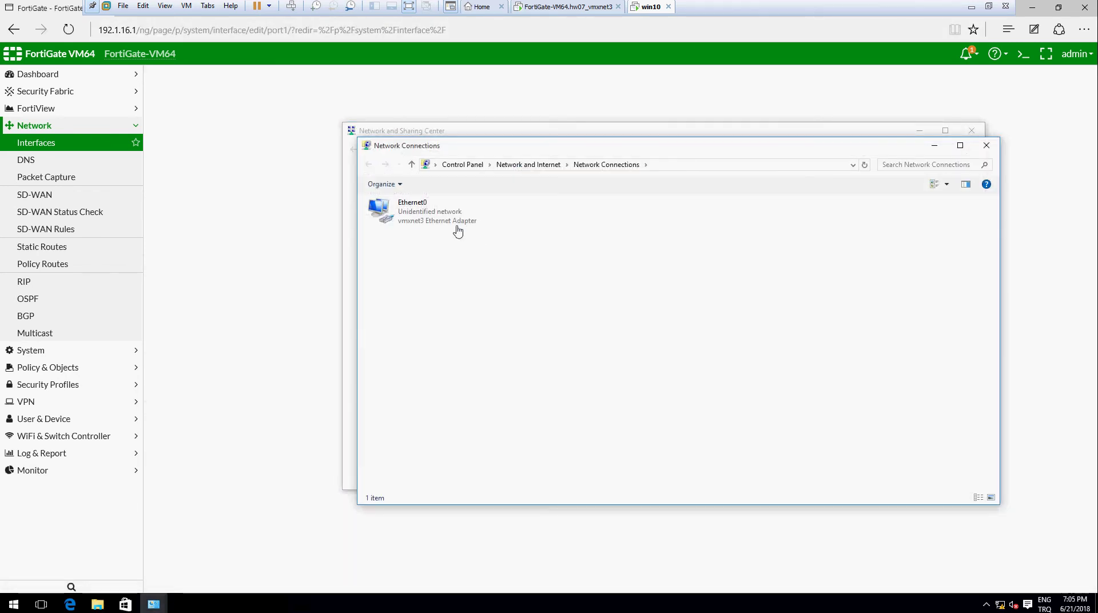
{"action": "left_click", "coordinate": [451, 223]}
{"action": "right_click", "coordinate": [451, 222]}
{"action": "left_click", "coordinate": [496, 338]}
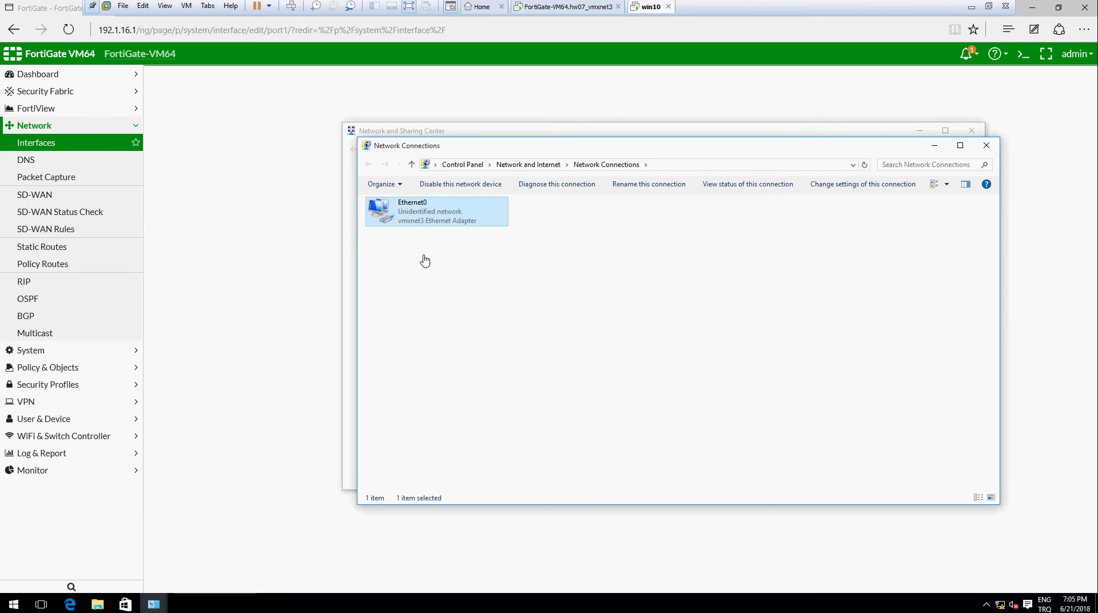
Step: Set the default gateway to 10.1.3.40 in Ethernet0's Internet Protocol Version 4 properties and save the adapter settings
{"action": "left_click", "coordinate": [485, 314]}
{"action": "left_click", "coordinate": [535, 370]}
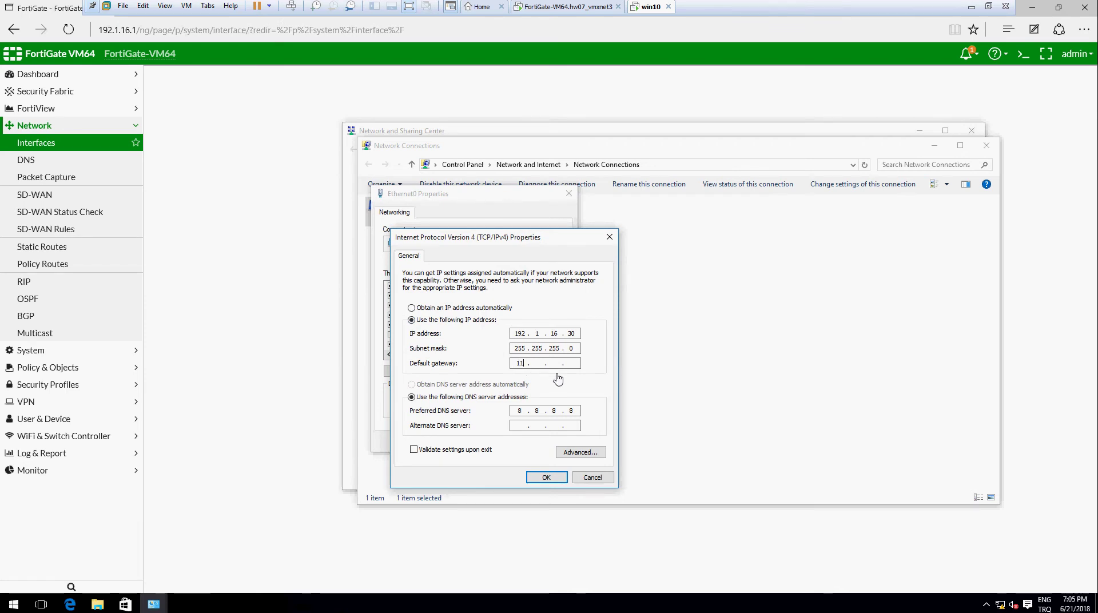
{"action": "type", "text": "10.1.3"}
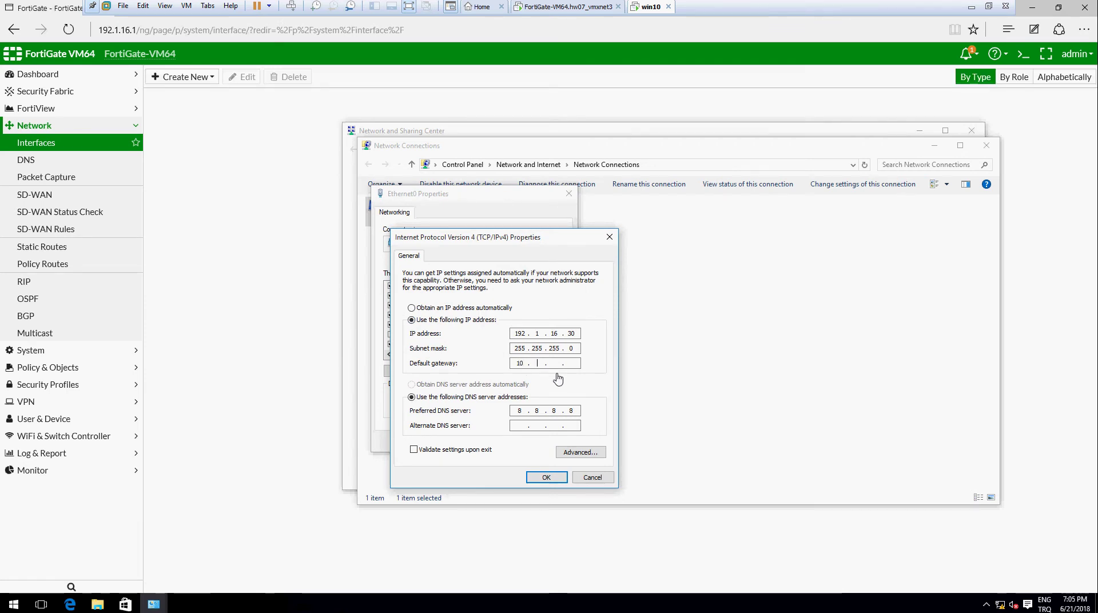
{"action": "type", "text": "."}
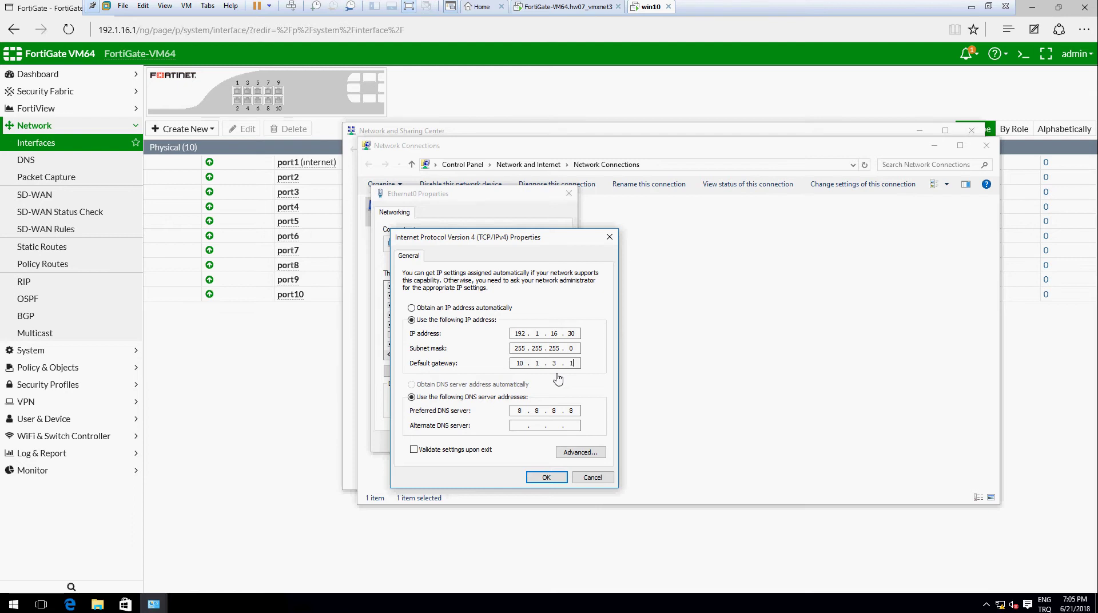
{"action": "type", "text": "10"}
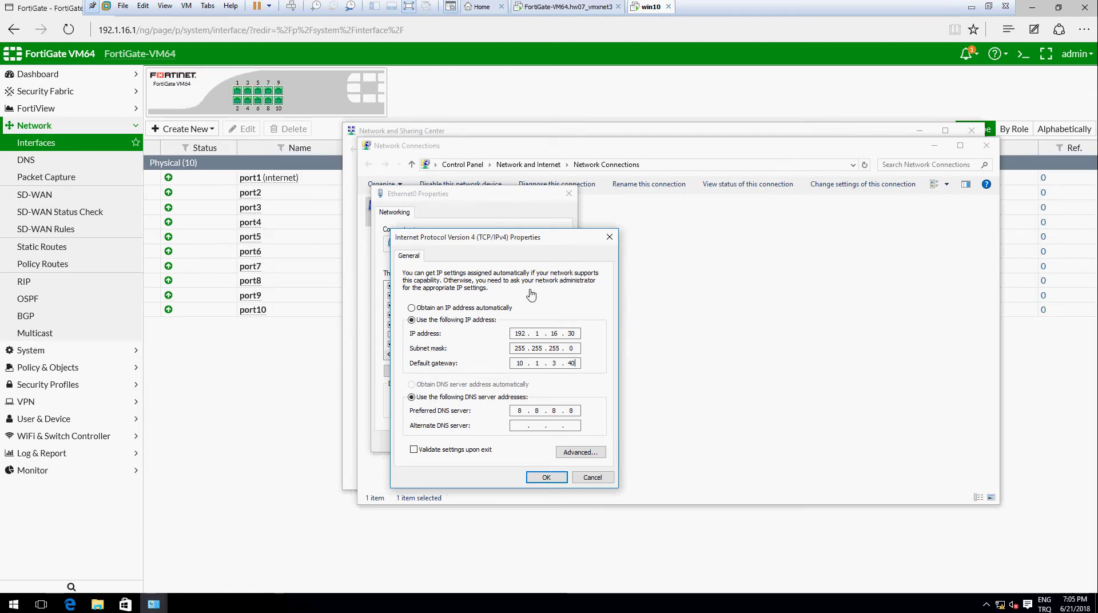
{"action": "left_click", "coordinate": [546, 477]}
{"action": "left_click", "coordinate": [595, 348]}
{"action": "left_click", "coordinate": [506, 440]}
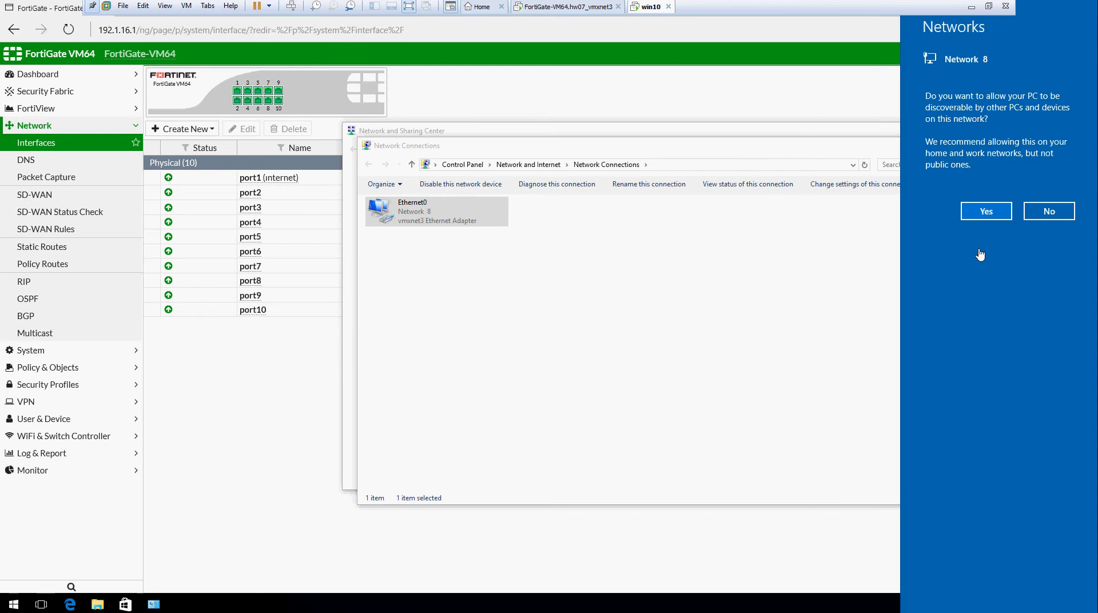
Step: Allow the PC to be discoverable on Network 8 and close the Windows network settings windows
{"action": "left_click", "coordinate": [990, 213]}
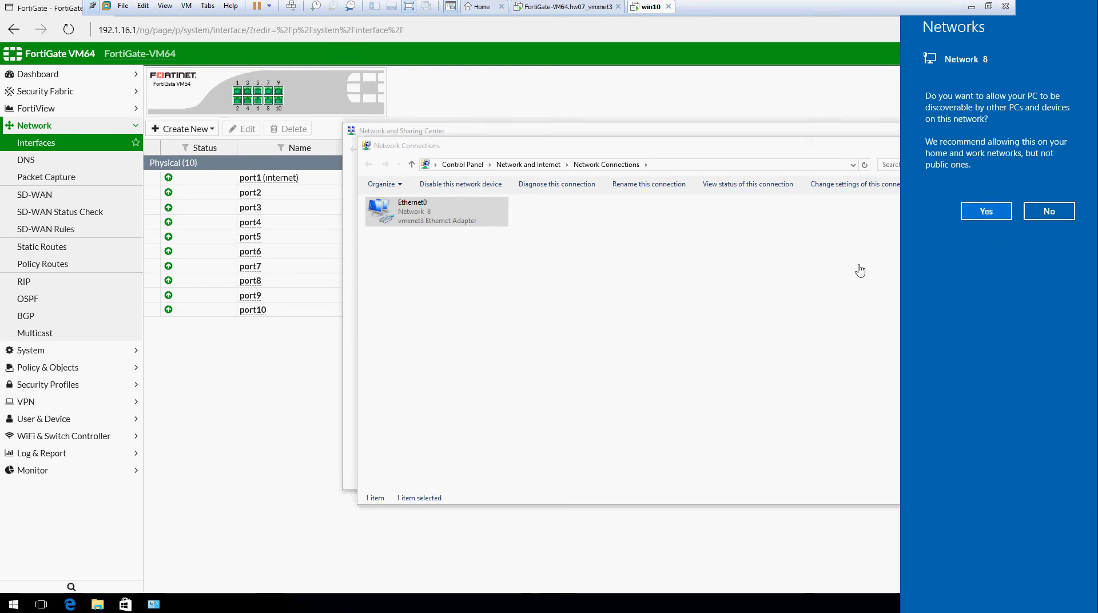
{"action": "left_click", "coordinate": [985, 147]}
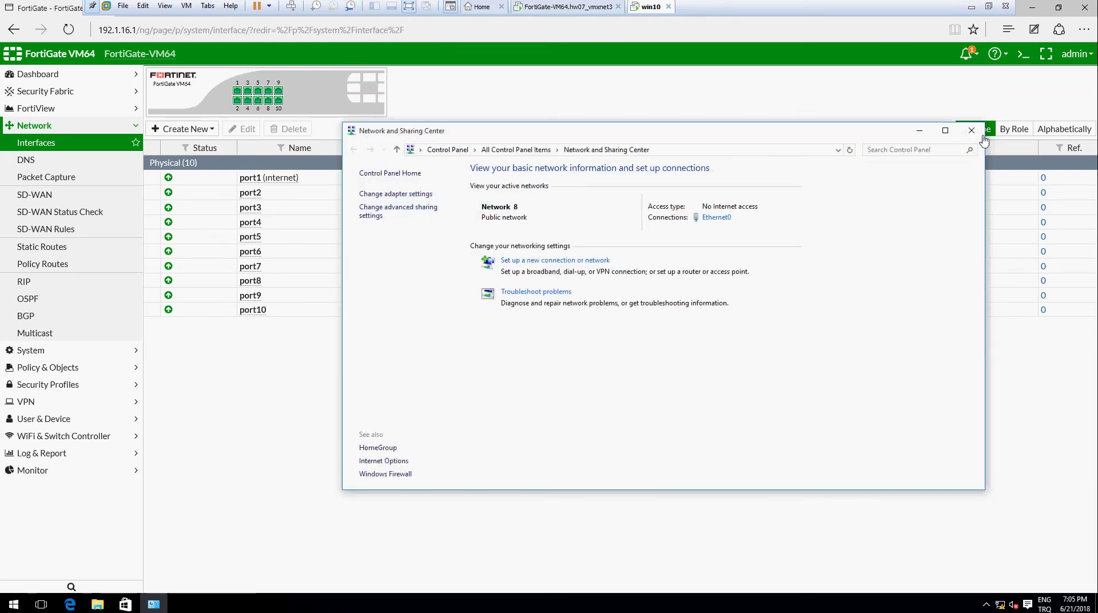
{"action": "left_click", "coordinate": [971, 130]}
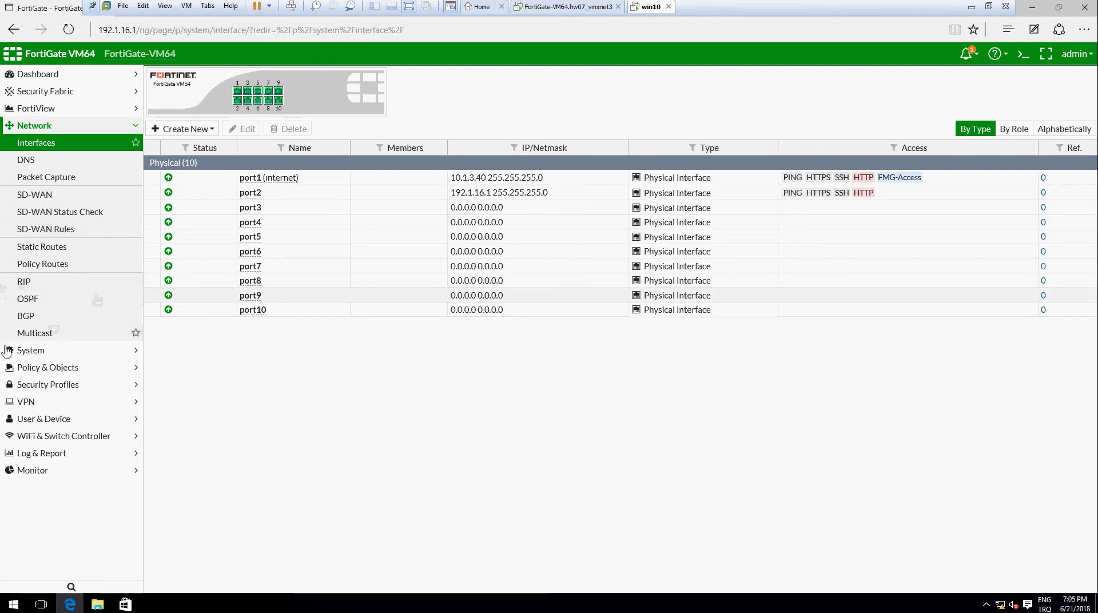
Step: Create an enabled static route to 0.0.0.0/0.0.0.0 on internet (port1) with gateway 0.0.0.0 and administrative distance 10
{"action": "left_click", "coordinate": [51, 249]}
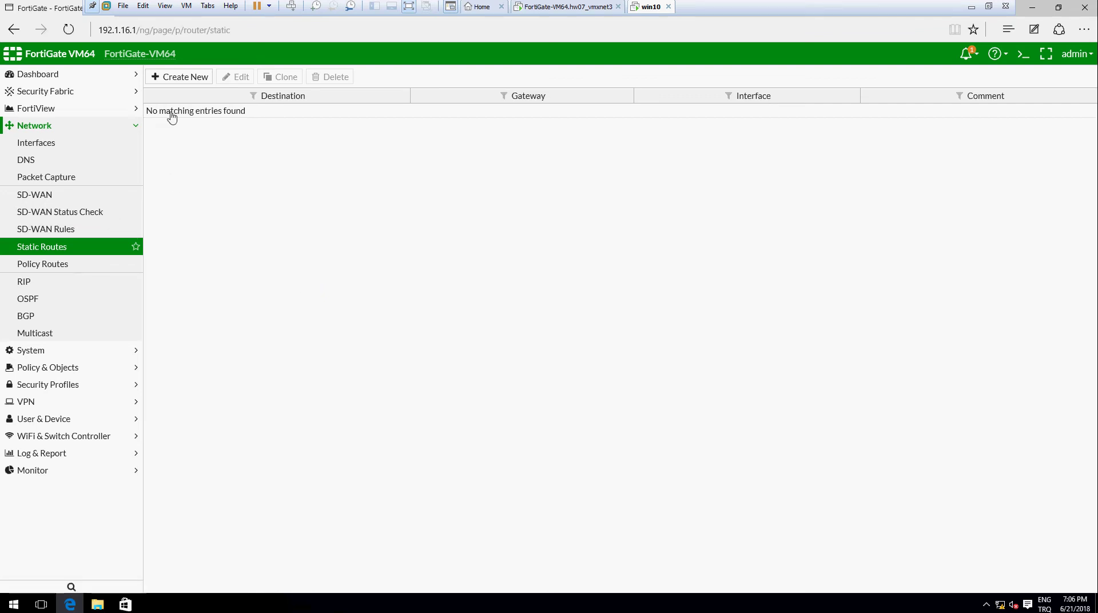
{"action": "left_click", "coordinate": [199, 86]}
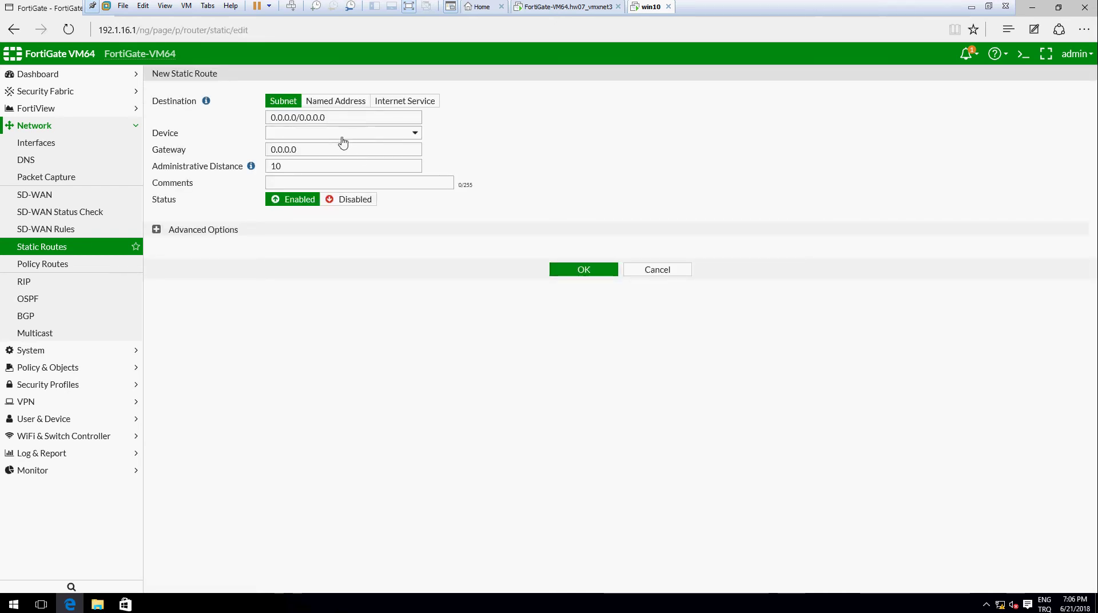
{"action": "left_click", "coordinate": [360, 135]}
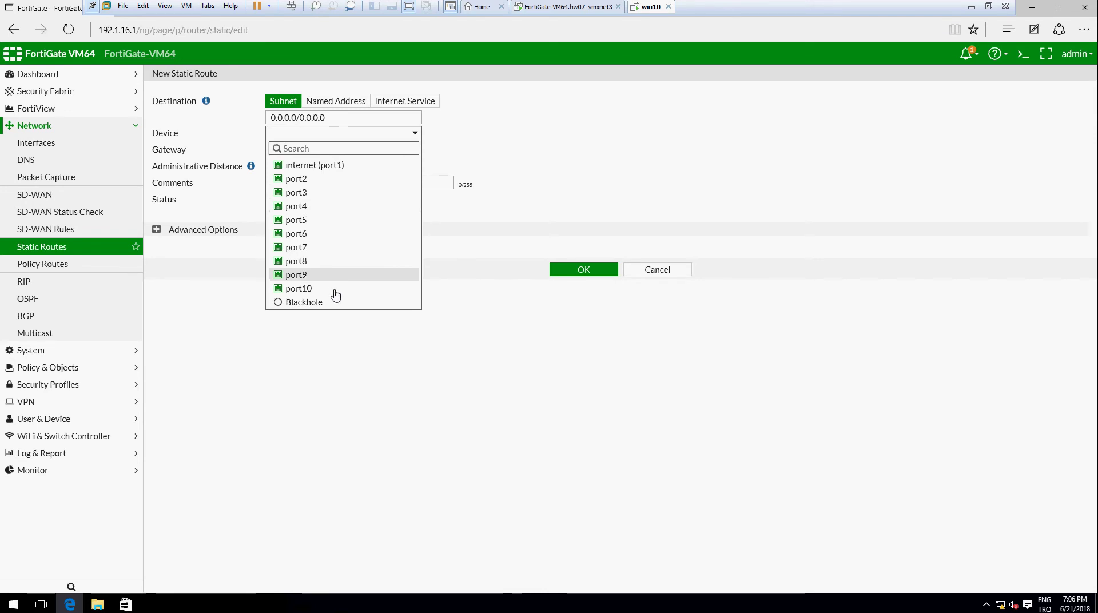
{"action": "left_click", "coordinate": [330, 170]}
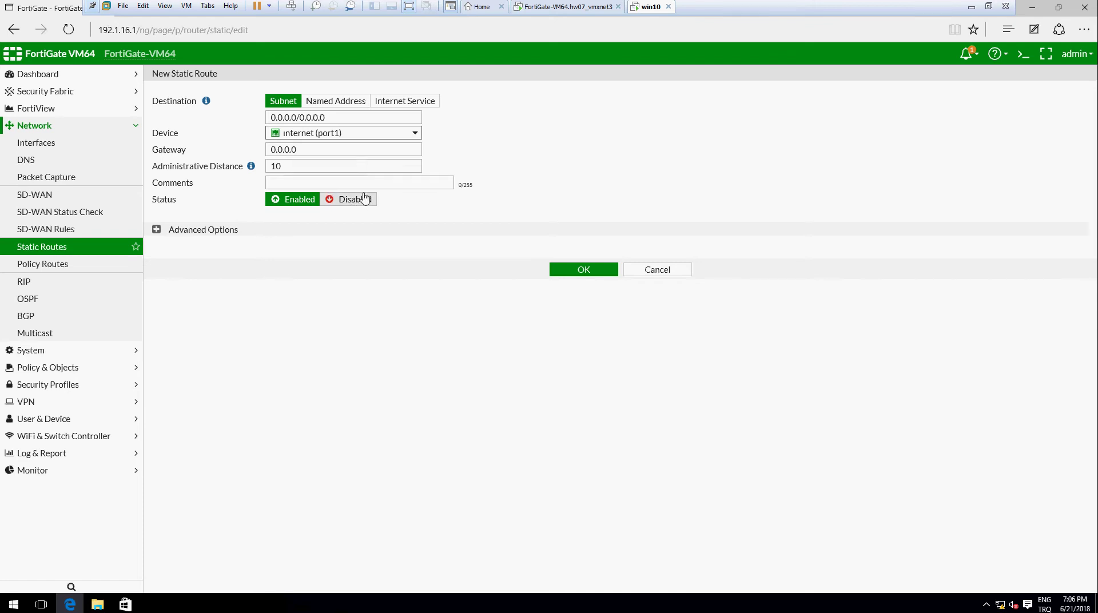
{"action": "left_click", "coordinate": [287, 201]}
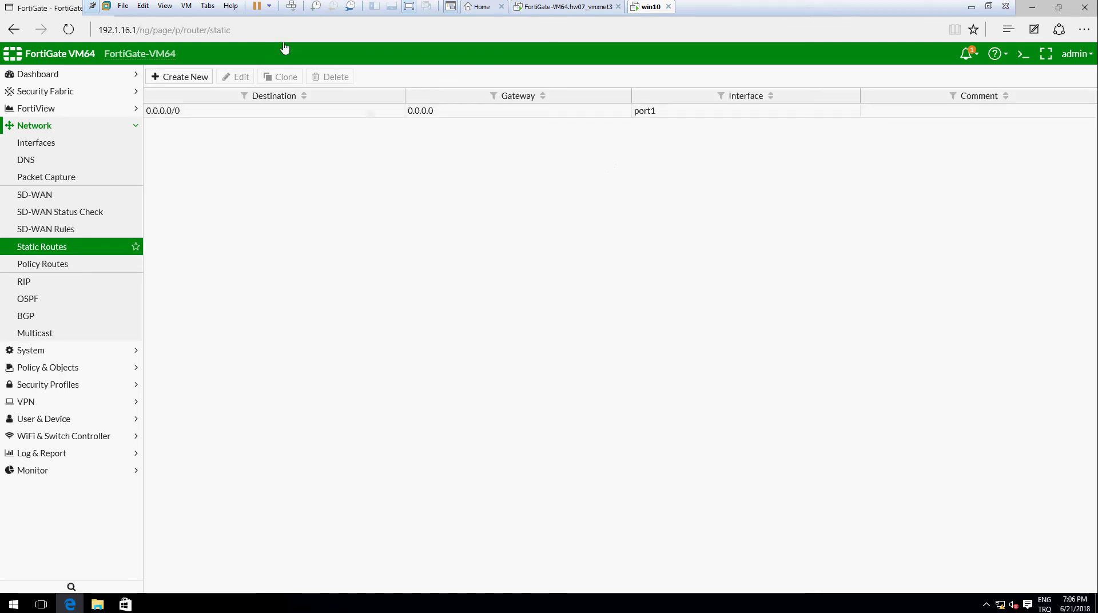
Step: Switch to the FortiGate VM console and page through the rest of the interface listing to the command prompt
{"action": "left_click", "coordinate": [549, 7]}
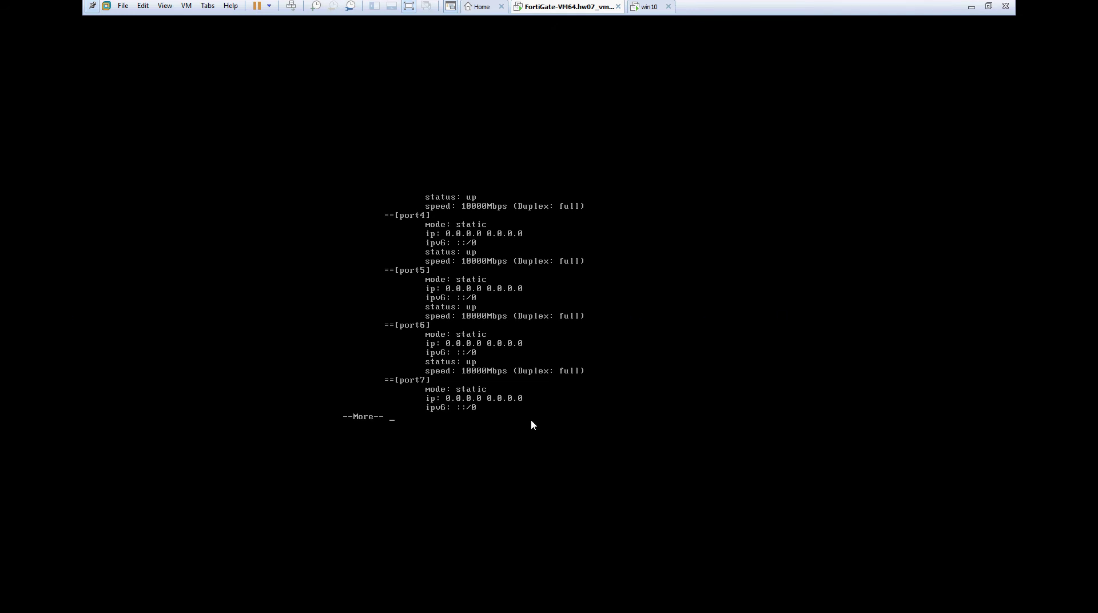
{"action": "key", "text": "Return"}
{"action": "key", "text": "Return"}
{"action": "key", "text": "Return"}
{"action": "key", "text": "Return"}
{"action": "key", "text": "Return"}
{"action": "key", "text": "Return"}
{"action": "key", "text": "Return"}
{"action": "key", "text": "Return"}
{"action": "key", "text": "Return"}
{"action": "key", "text": "Return"}
{"action": "key", "text": "Return"}
{"action": "key", "text": "Return"}
{"action": "key", "text": "Return"}
{"action": "key", "text": "Return"}
{"action": "key", "text": "Return"}
{"action": "key", "text": "Return"}
{"action": "key", "text": "Return"}
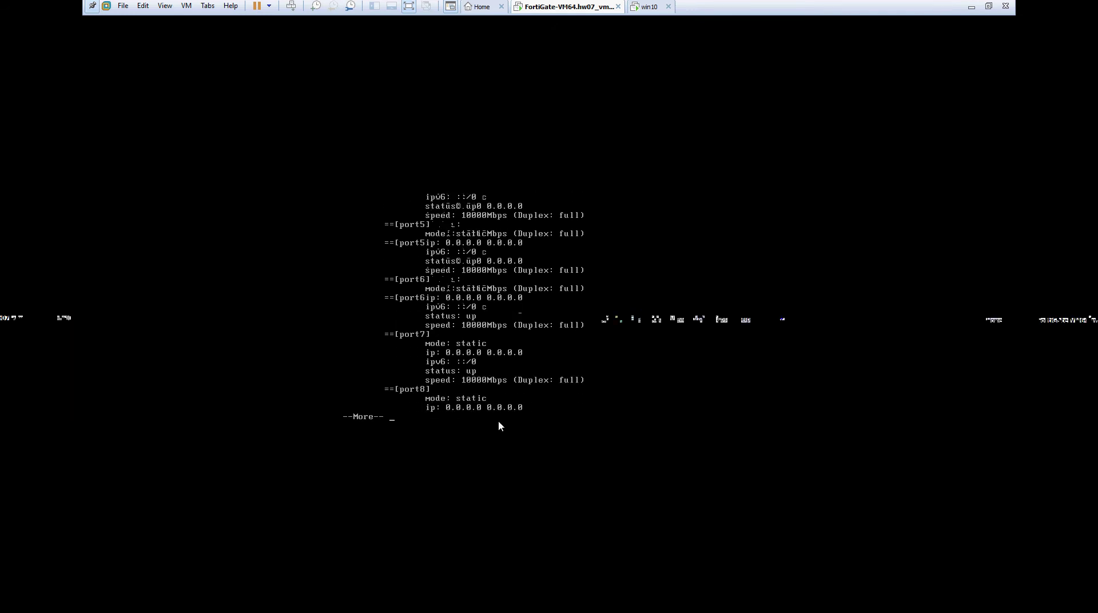
{"action": "key", "text": "Return"}
{"action": "key", "text": "Return"}
{"action": "key", "text": "Return"}
{"action": "key", "text": "Return"}
{"action": "key", "text": "Return"}
{"action": "key", "text": "Return"}
{"action": "key", "text": "Return"}
{"action": "key", "text": "Return"}
{"action": "key", "text": "Return"}
{"action": "key", "text": "Return"}
{"action": "key", "text": "Return"}
{"action": "key", "text": "Return"}
{"action": "key", "text": "Return"}
{"action": "key", "text": "Return"}
{"action": "key", "text": "Return"}
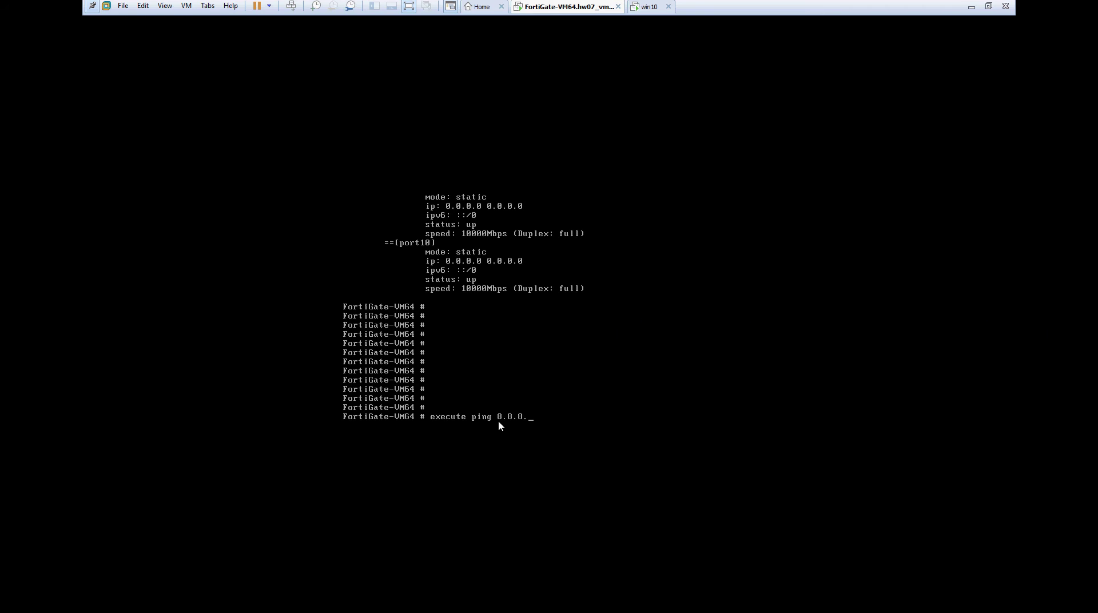
Step: Run execute ping 8.8.8.8 in the FortiGate console and check the ping statistics
{"action": "key", "text": "Return"}
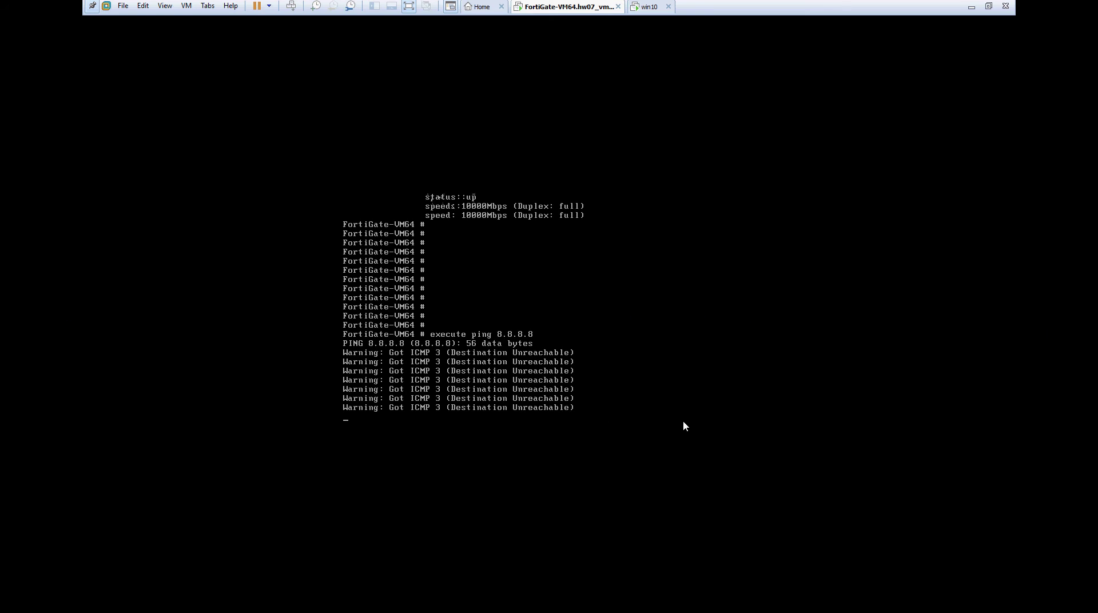
{"action": "left_click", "coordinate": [649, 7]}
{"action": "left_click", "coordinate": [481, 113]}
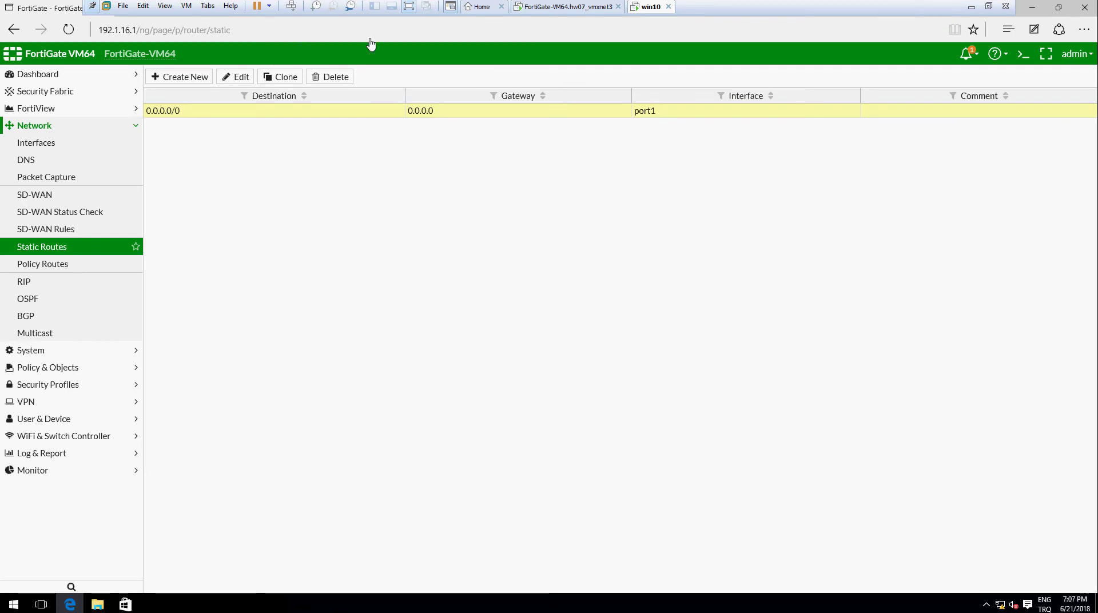
{"action": "left_click", "coordinate": [552, 7]}
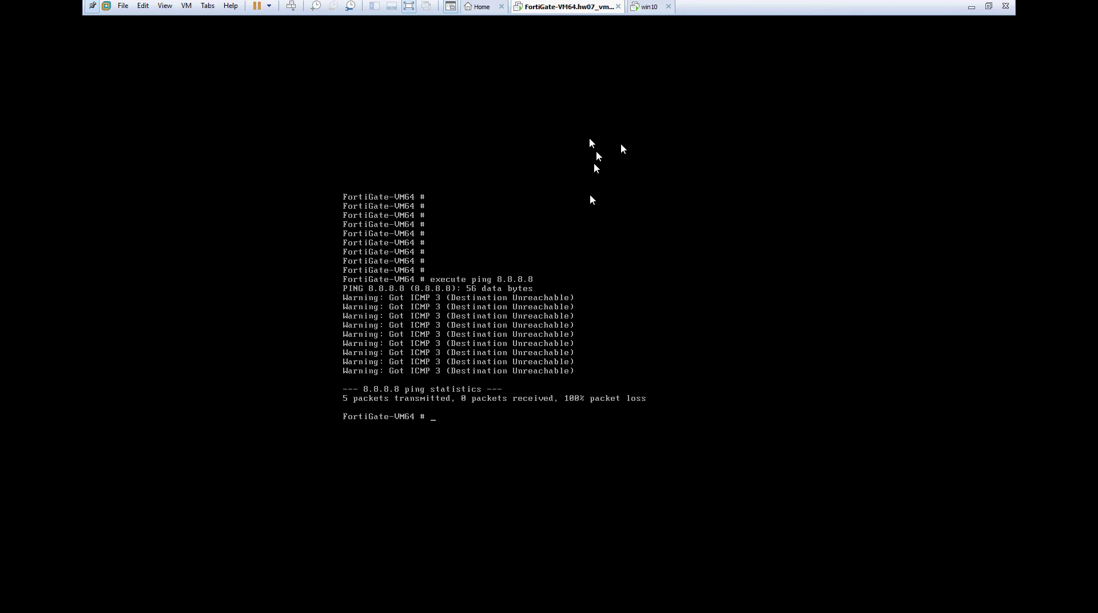
Step: Return to the win10 machine and change the port1 static route's destination subnet to 10.1.3.40
{"action": "left_click", "coordinate": [645, 8]}
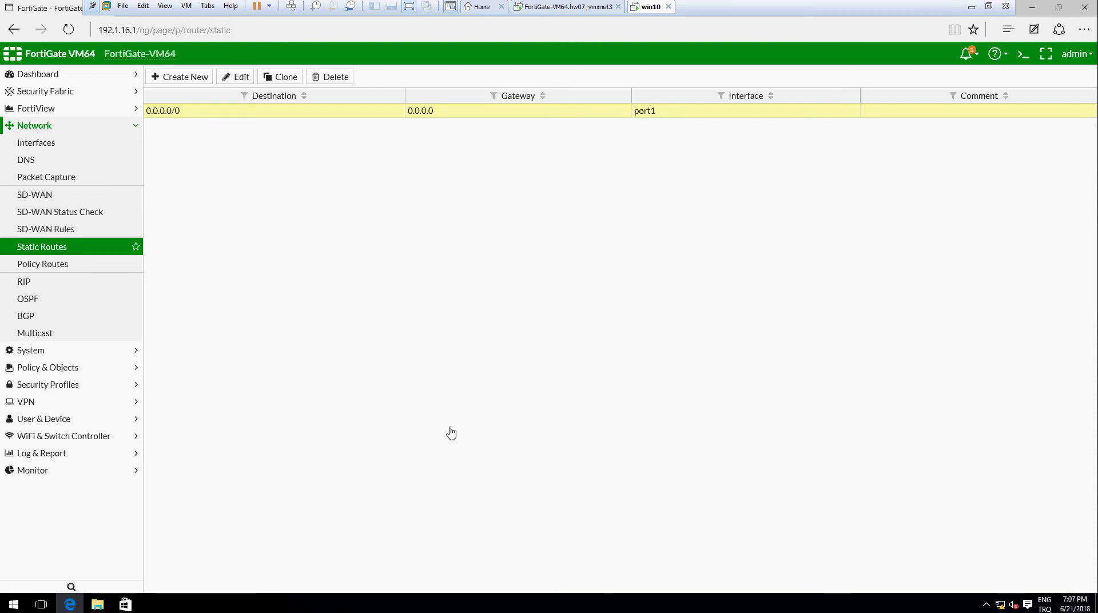
{"action": "double_click", "coordinate": [449, 112]}
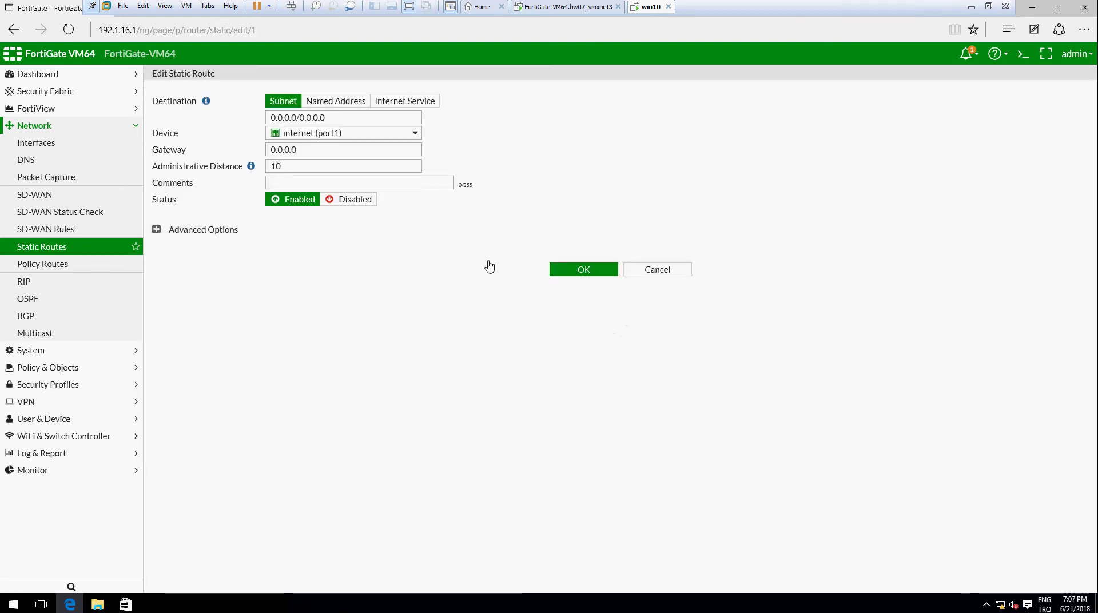
{"action": "left_click", "coordinate": [298, 118]}
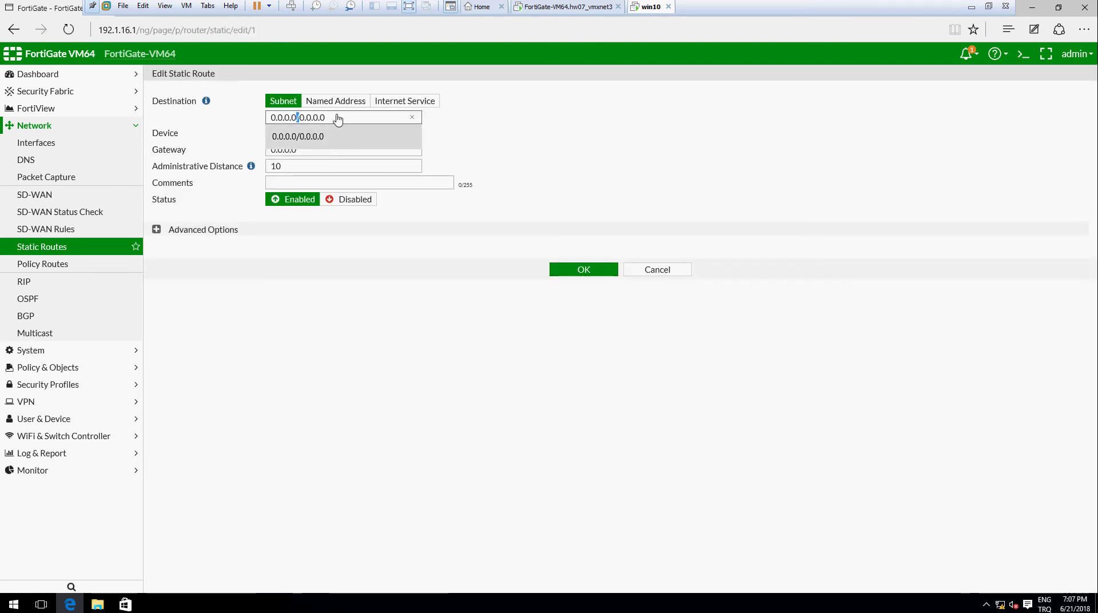
{"action": "left_click", "coordinate": [579, 167]}
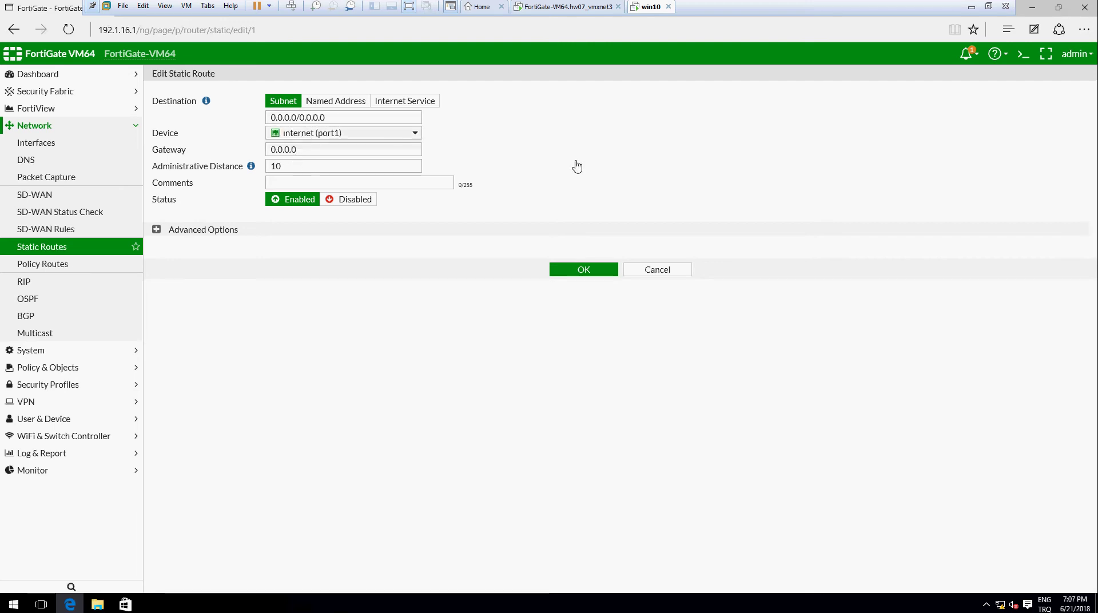
{"action": "left_click_drag", "start_coordinate": [292, 117], "coordinate": [238, 116]}
{"action": "left_click", "coordinate": [412, 116]}
{"action": "type", "text": "10"}
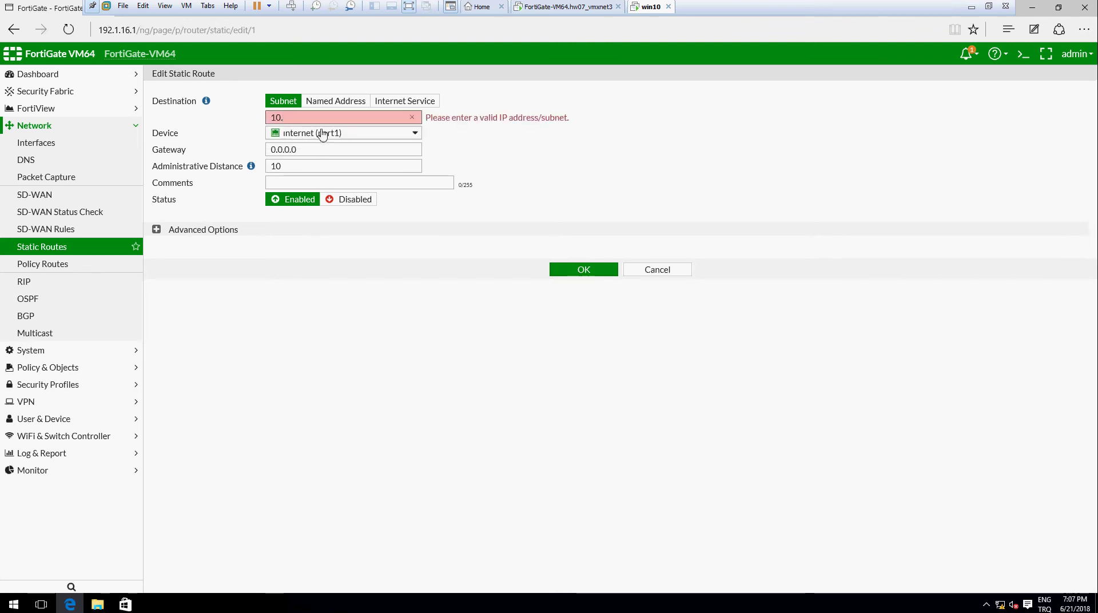
{"action": "type", "text": ".1.3"}
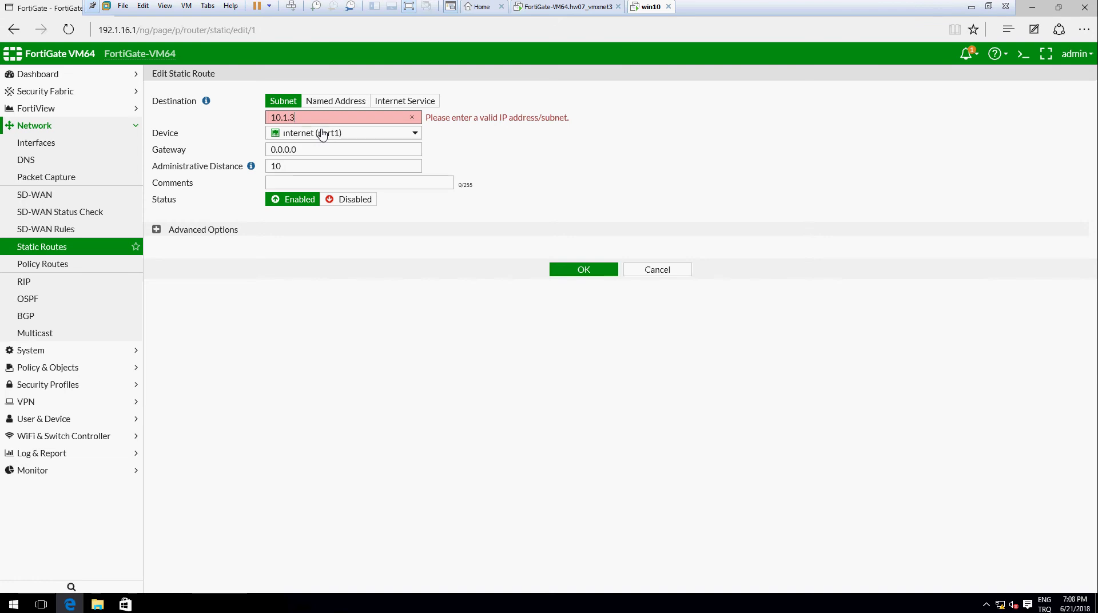
{"action": "type", "text": ".10"}
{"action": "type", "text": "40"}
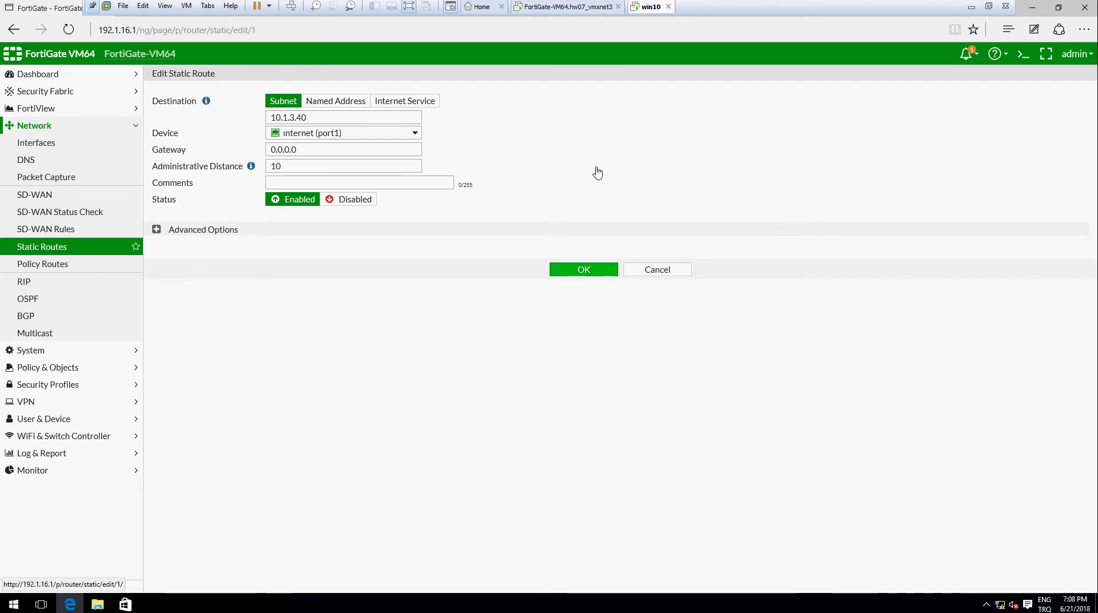
{"action": "key", "text": "Return"}
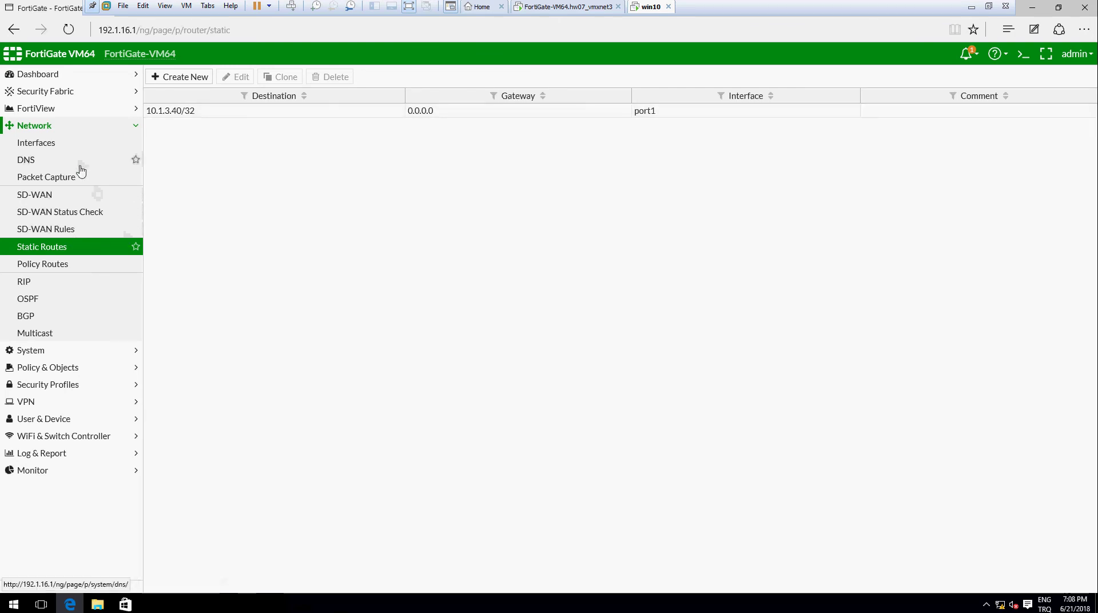
Step: Open the list of policy routes in the network settings
{"action": "left_click", "coordinate": [108, 266]}
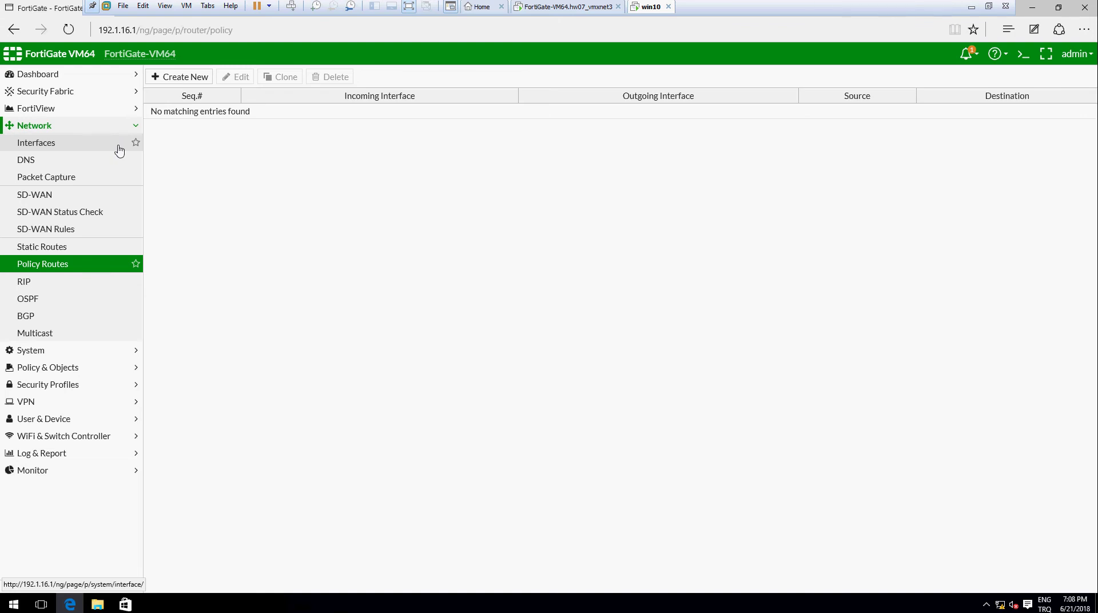
Step: Review the port1 entry in the static routes, and return to the list of policy routes
{"action": "left_click", "coordinate": [62, 252]}
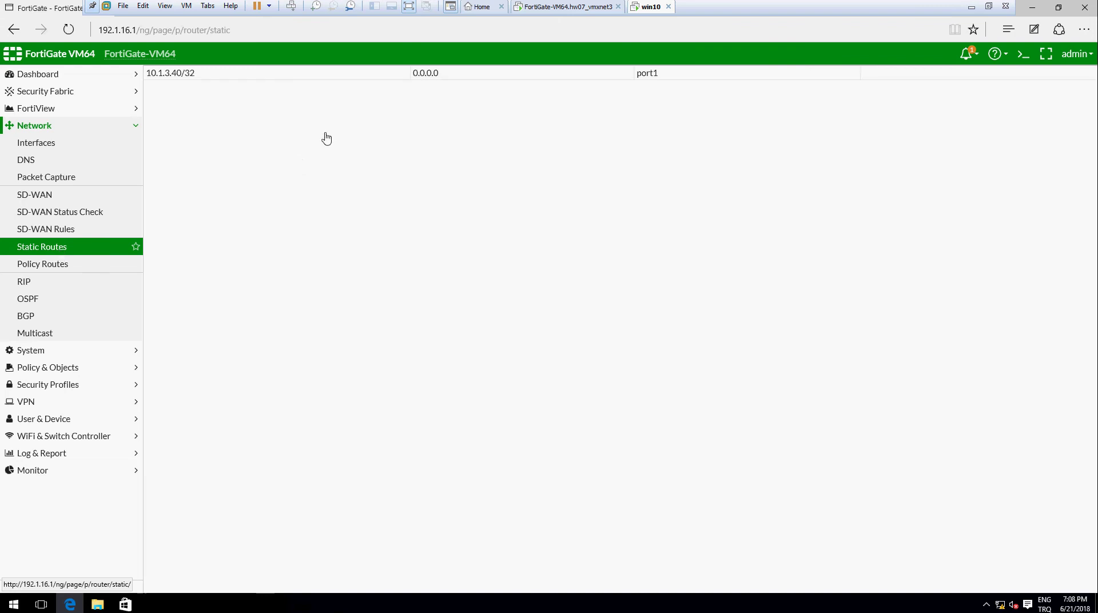
{"action": "left_click", "coordinate": [274, 114]}
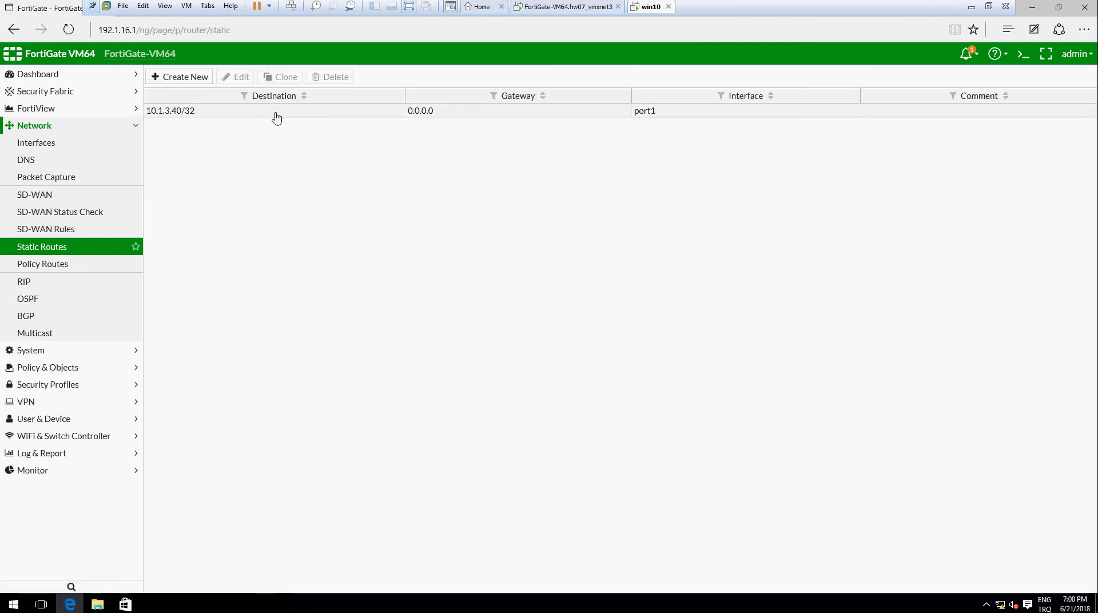
{"action": "double_click", "coordinate": [190, 110]}
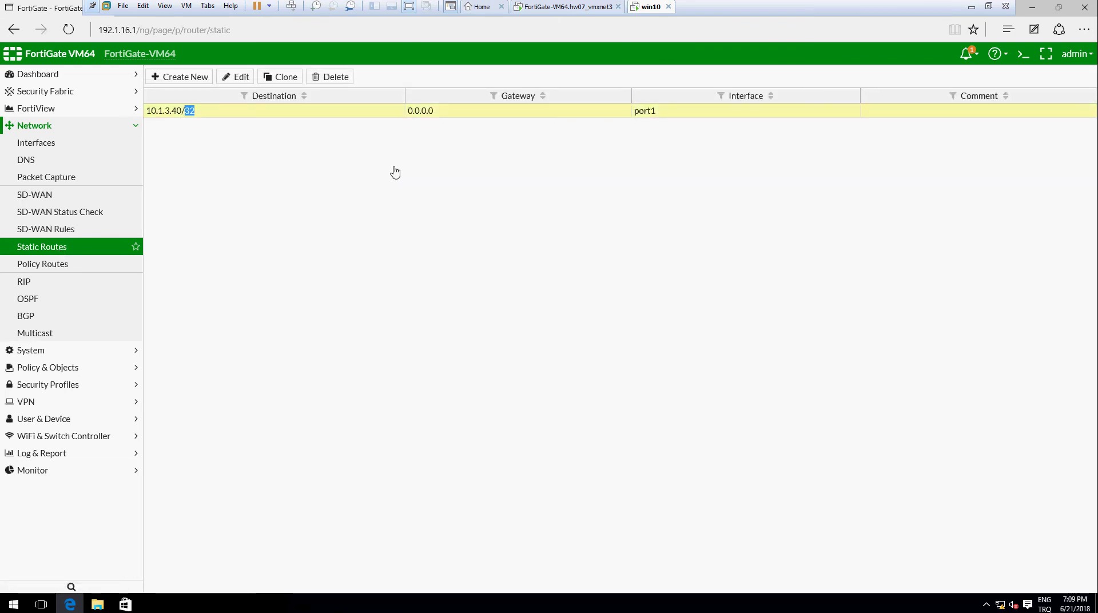
{"action": "left_click", "coordinate": [111, 263]}
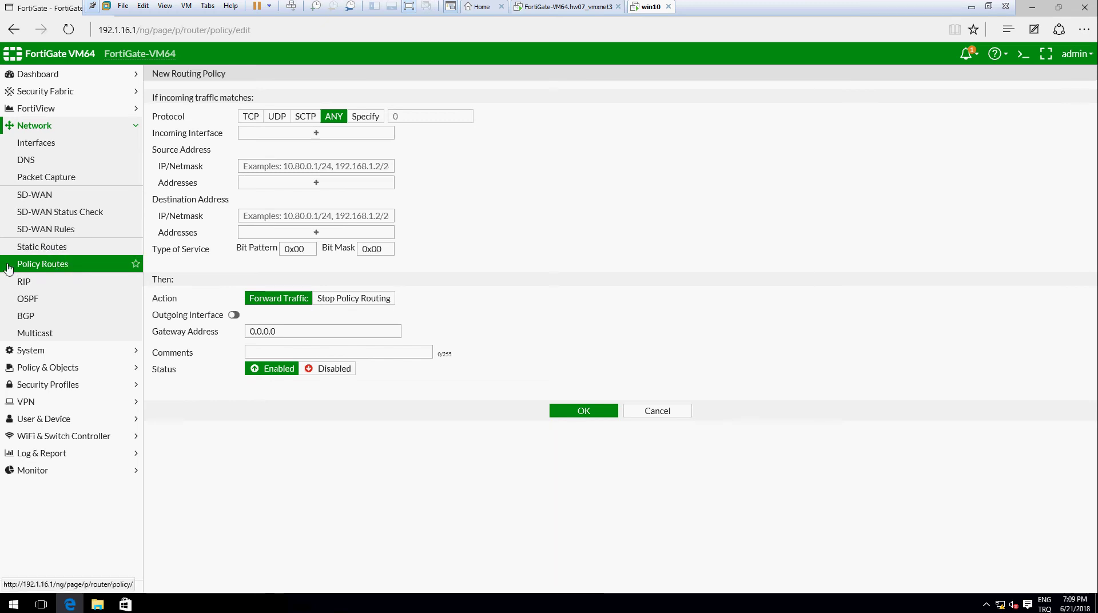
{"action": "left_click", "coordinate": [8, 269]}
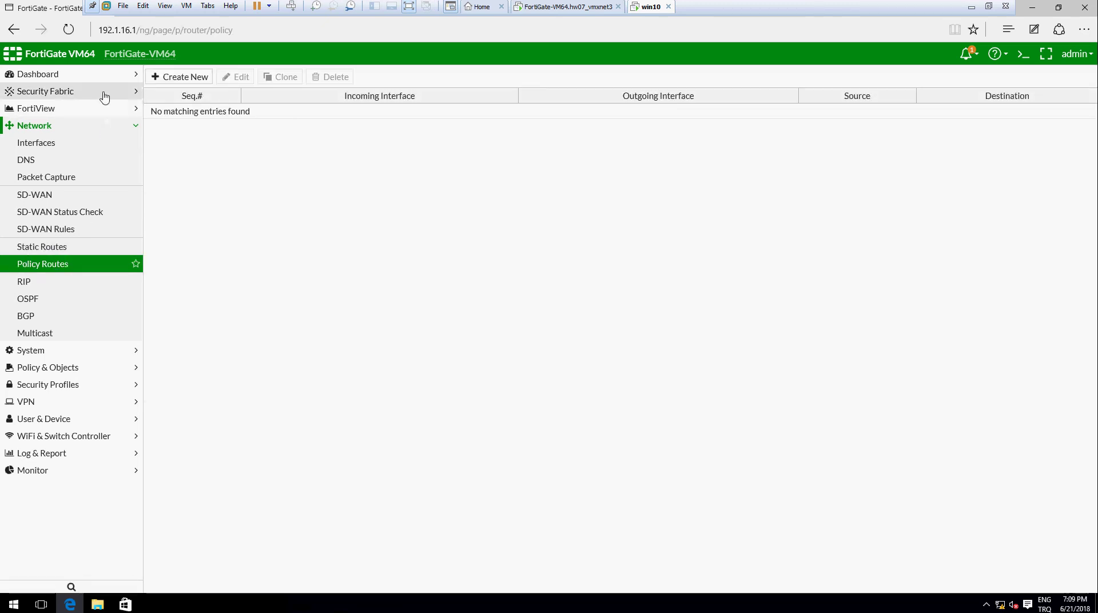
Step: Start a new IPv4 firewall policy and name it "pc to int"
{"action": "left_click", "coordinate": [137, 369]}
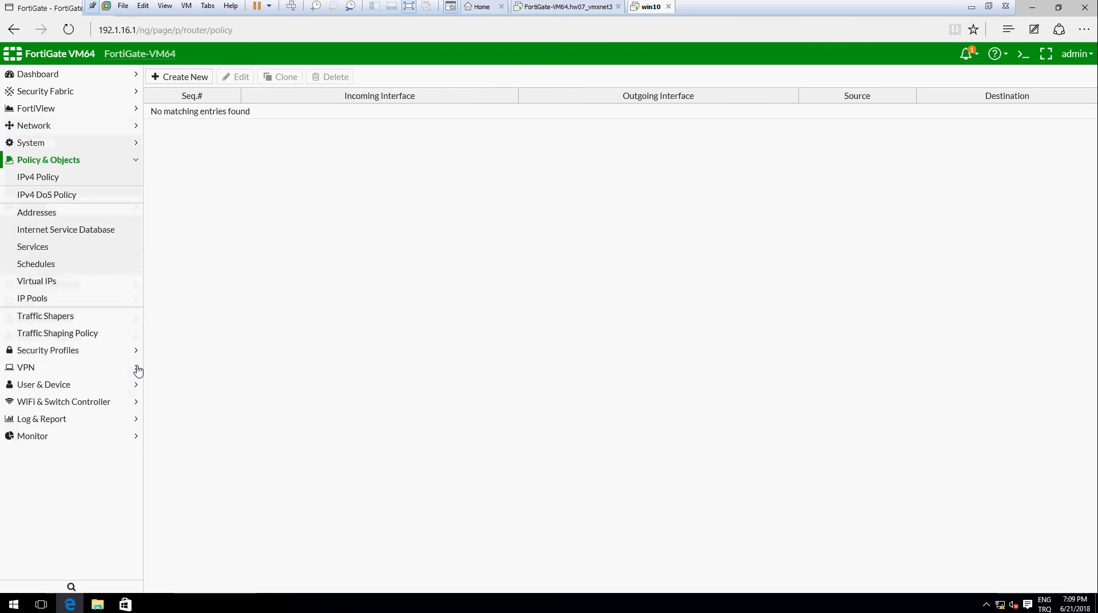
{"action": "left_click", "coordinate": [42, 177]}
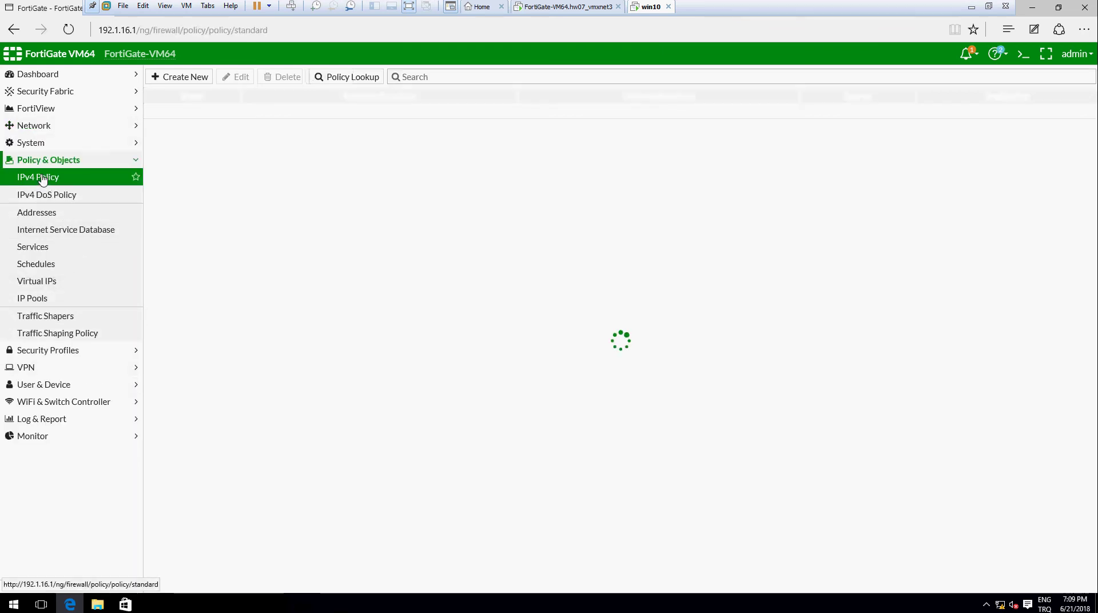
{"action": "left_click", "coordinate": [183, 80]}
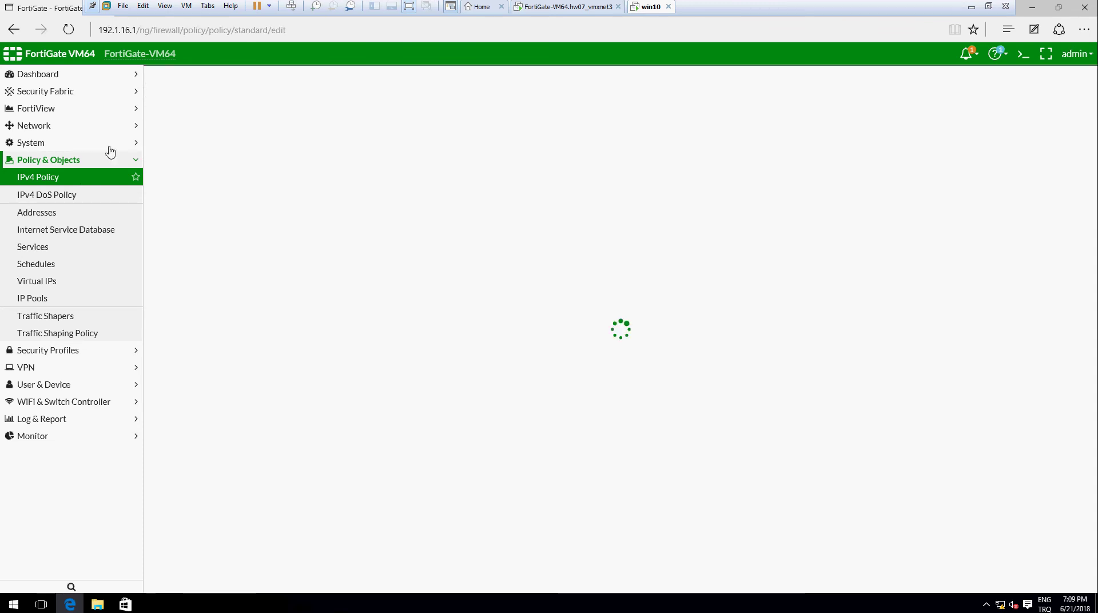
{"action": "left_click", "coordinate": [252, 115]}
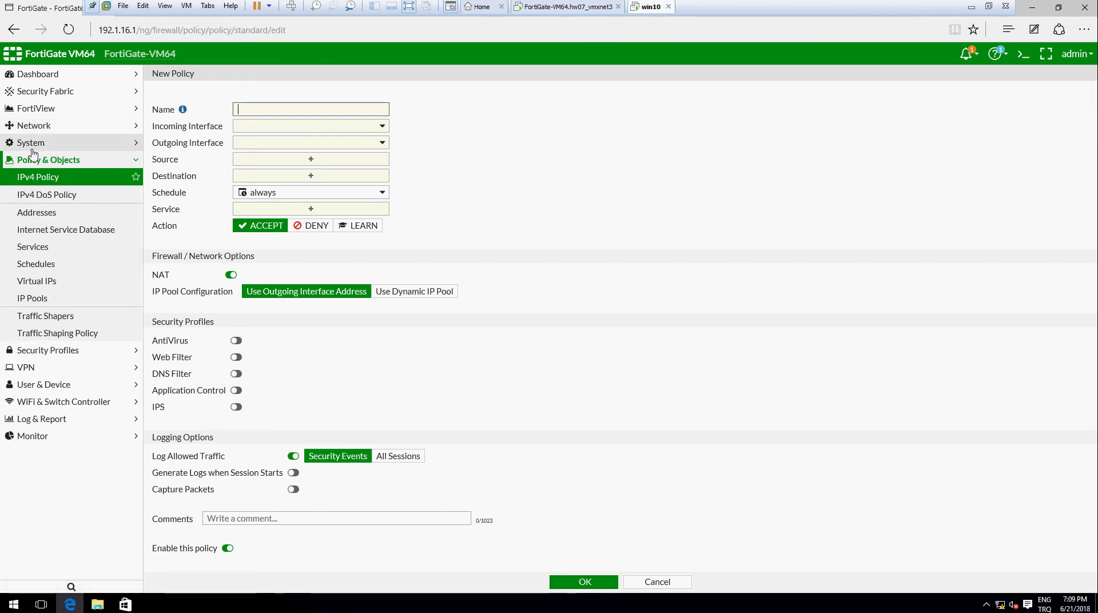
{"action": "left_click", "coordinate": [252, 113]}
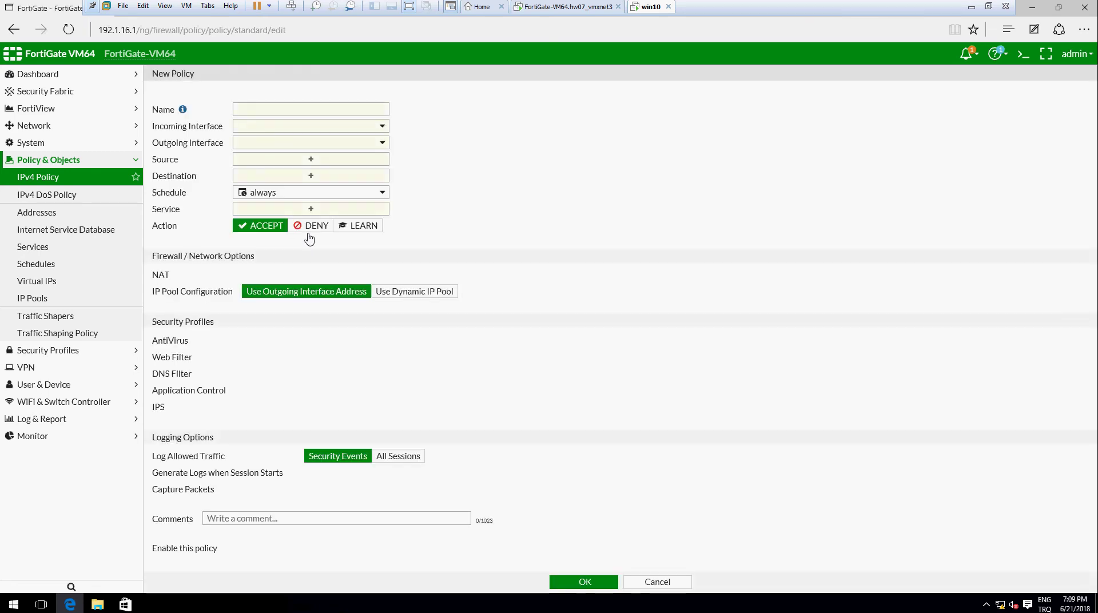
{"action": "left_click", "coordinate": [267, 113]}
{"action": "type", "text": "pc"}
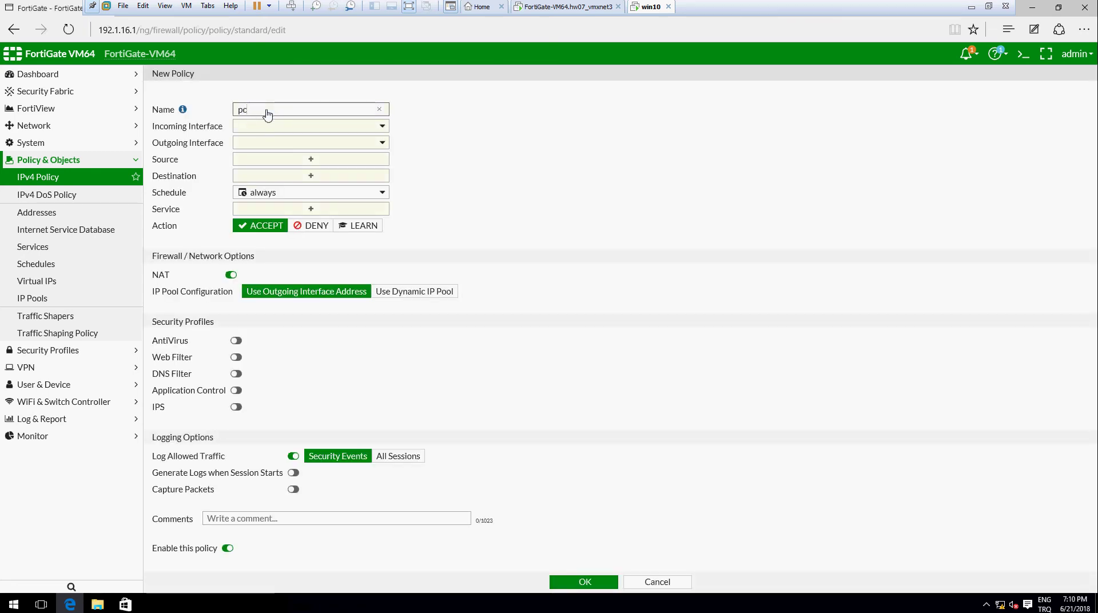
{"action": "type", "text": "'den"}
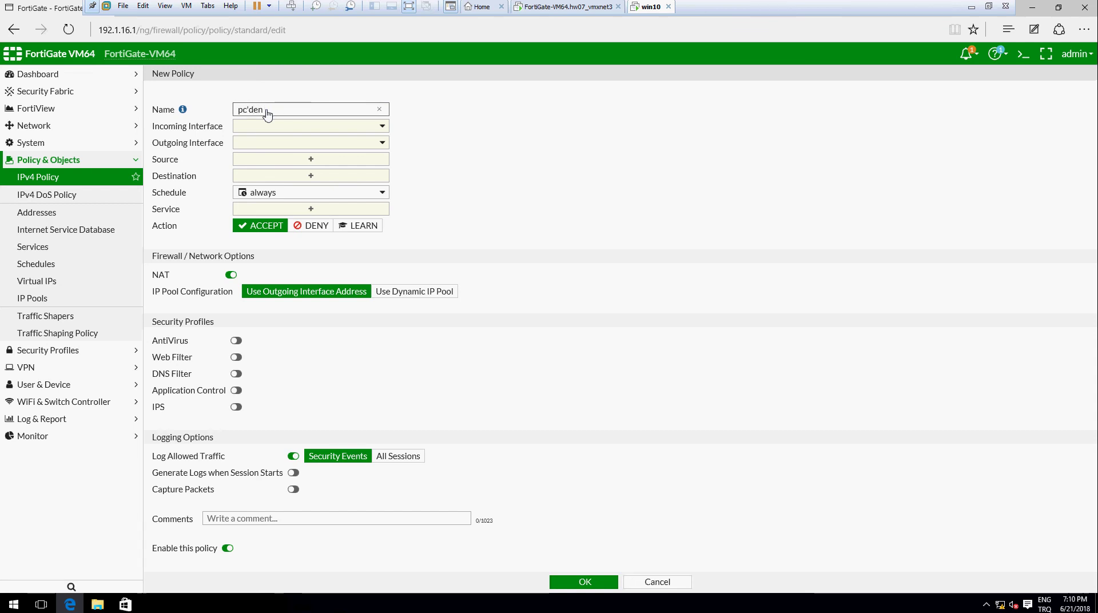
{"action": "key", "text": "BackSpace"}
{"action": "key", "text": "BackSpace"}
{"action": "key", "text": "BackSpace"}
{"action": "type", "text": "to int"}
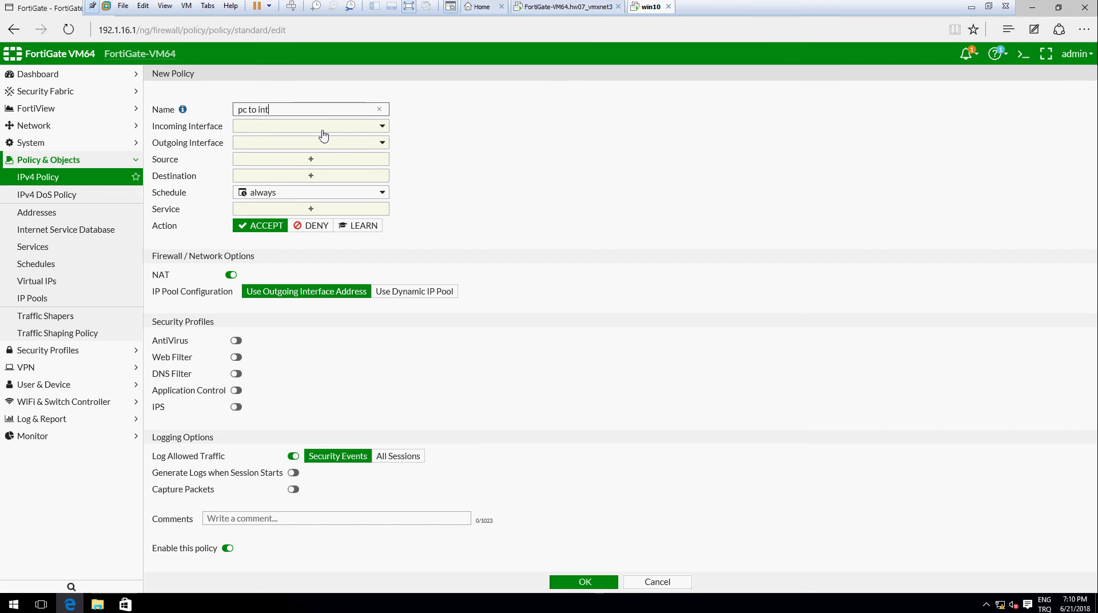
Step: Set the policy's incoming interface to port2 and its outgoing interface to internet (port1)
{"action": "key", "text": "Tab"}
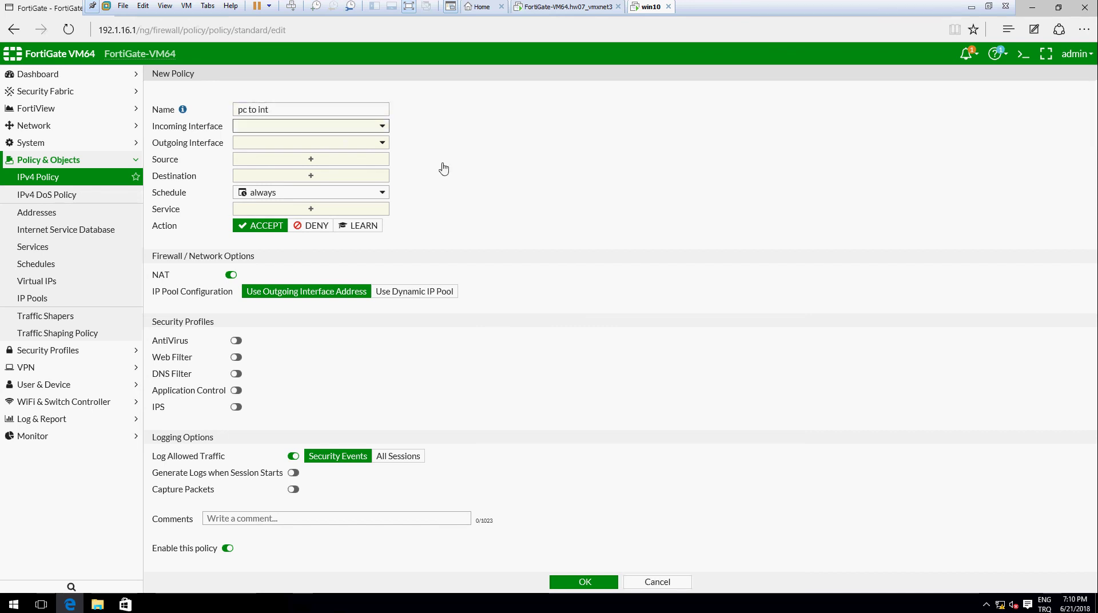
{"action": "key", "text": "Return"}
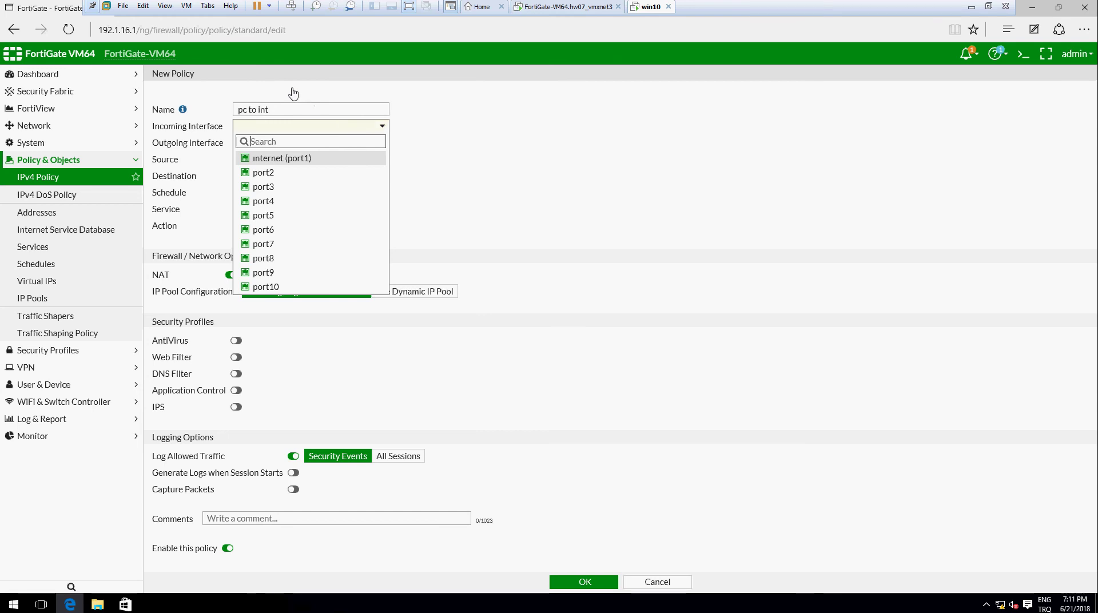
{"action": "left_click", "coordinate": [280, 178]}
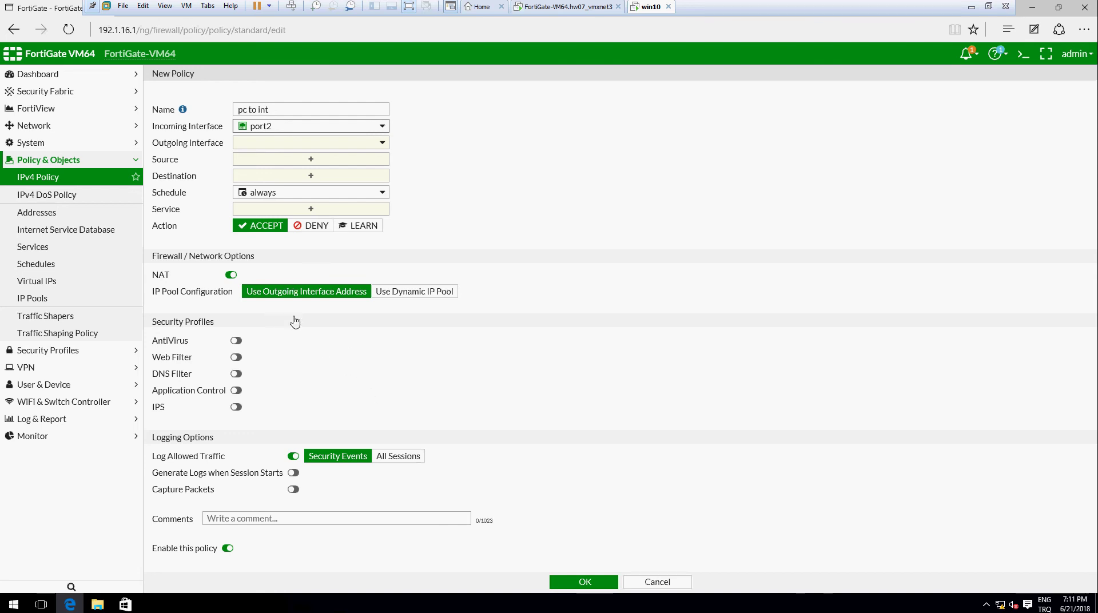
{"action": "left_click", "coordinate": [374, 145]}
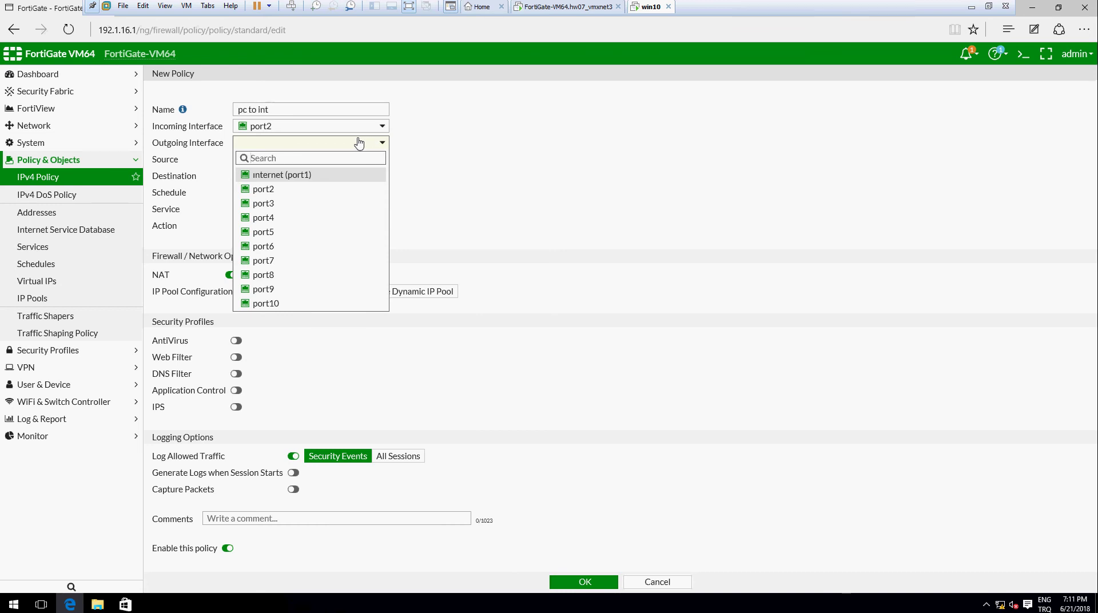
{"action": "left_click", "coordinate": [325, 175]}
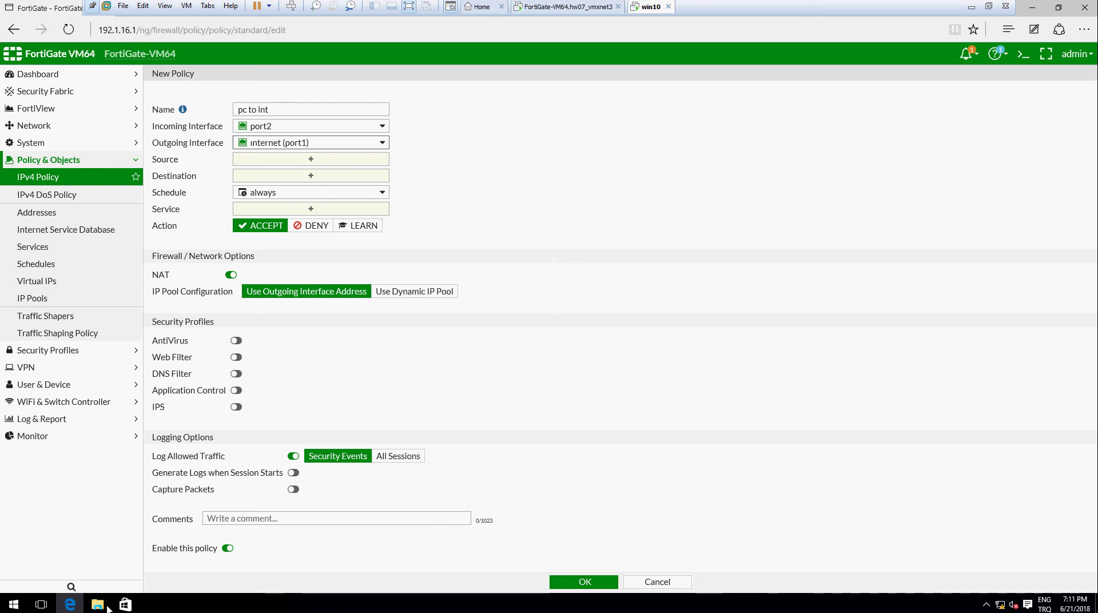
{"action": "left_click", "coordinate": [76, 608]}
{"action": "left_click", "coordinate": [76, 610]}
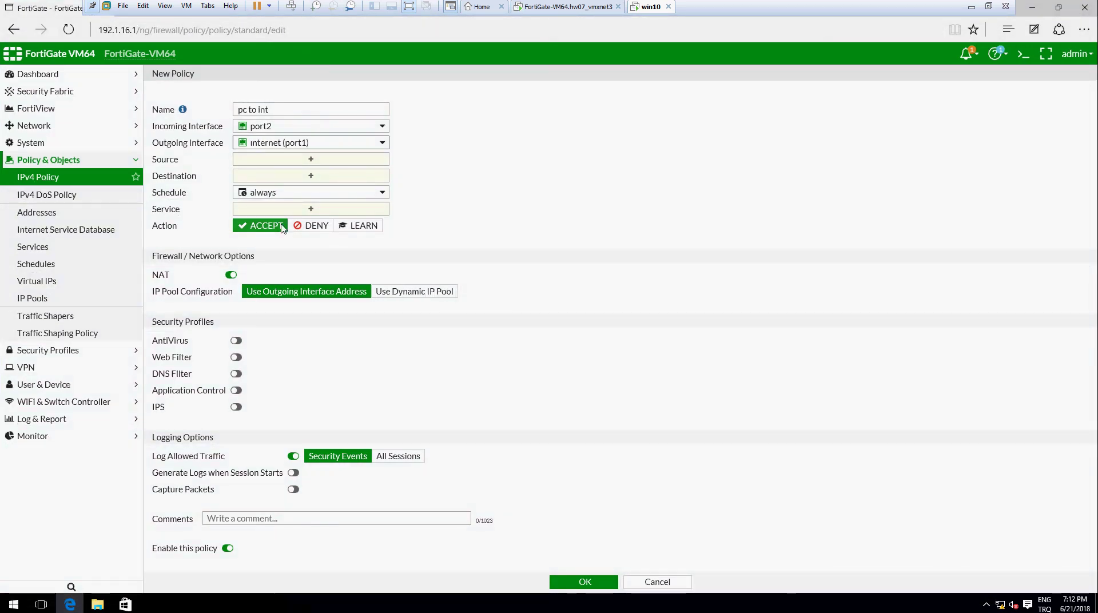
Step: Set both the source and the destination address of the policy to all
{"action": "left_click", "coordinate": [292, 160]}
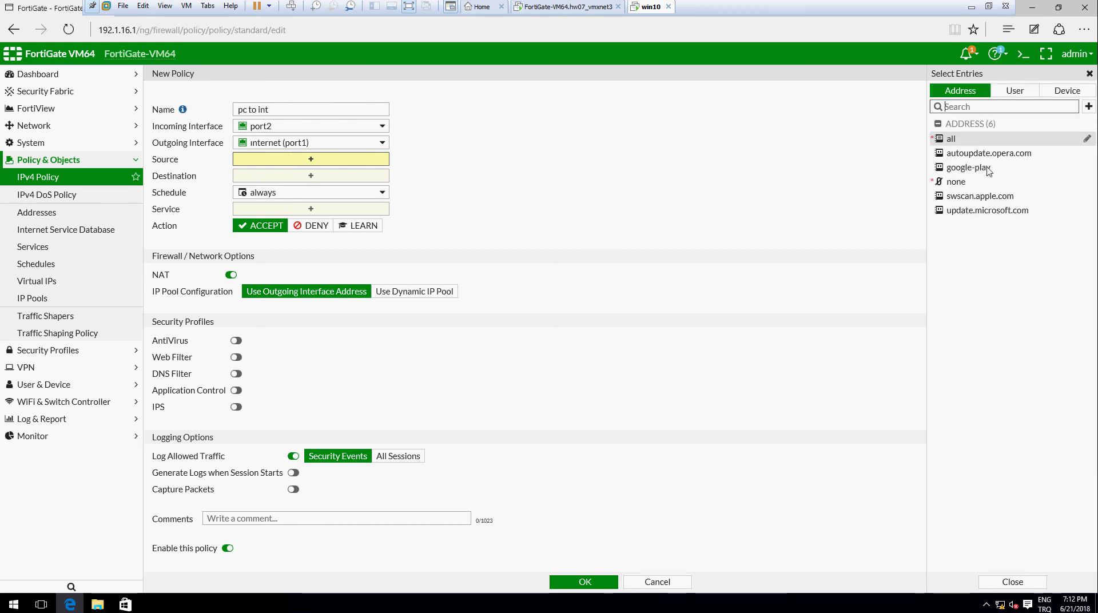
{"action": "mouse_move", "coordinate": [997, 163]}
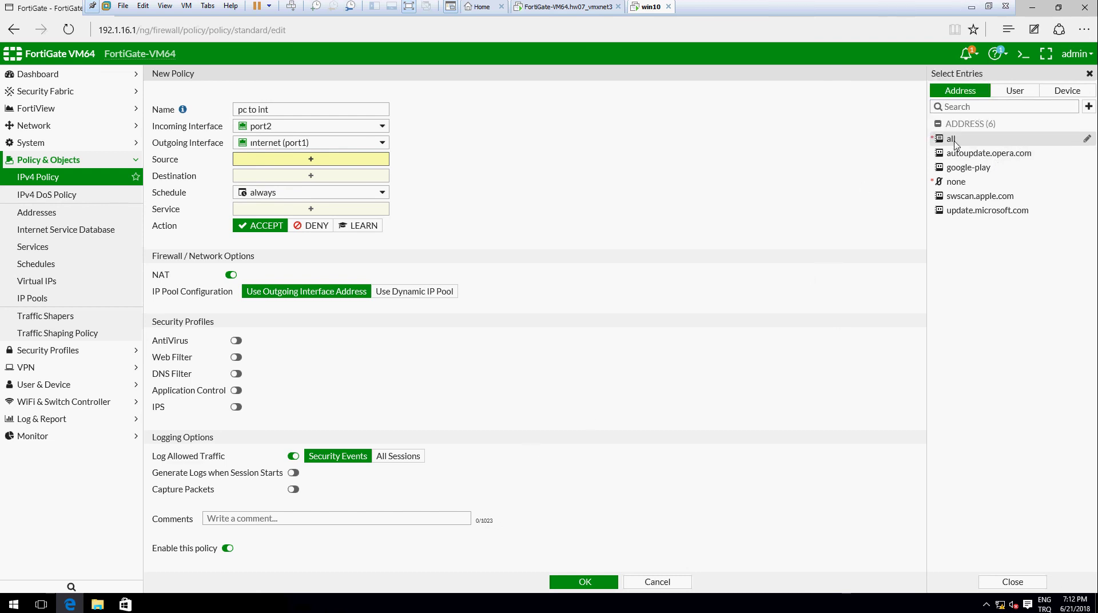
{"action": "left_click", "coordinate": [952, 140]}
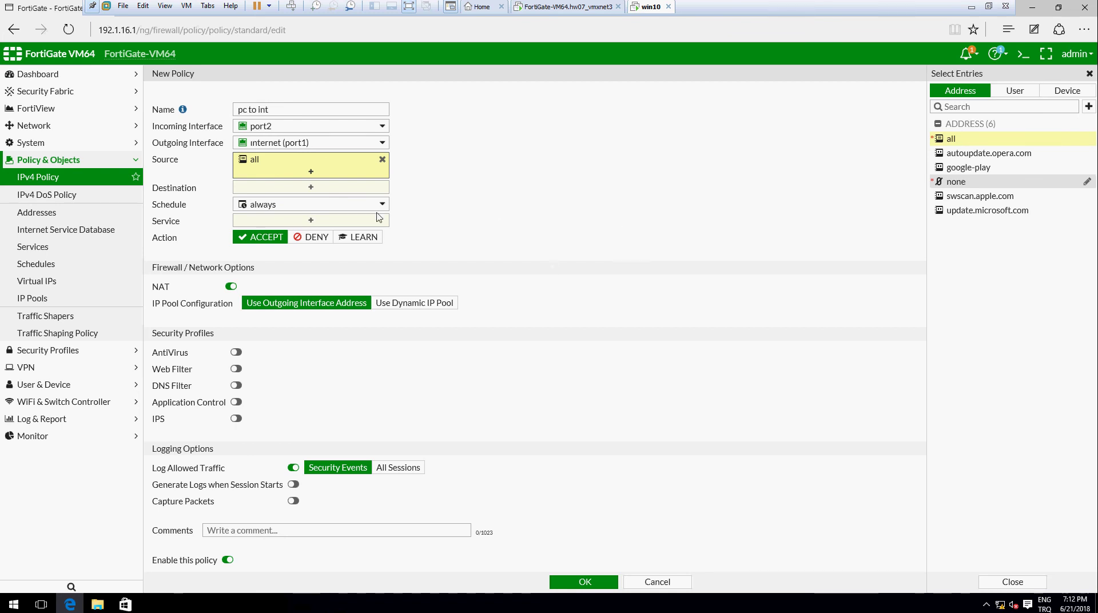
{"action": "left_click", "coordinate": [328, 189]}
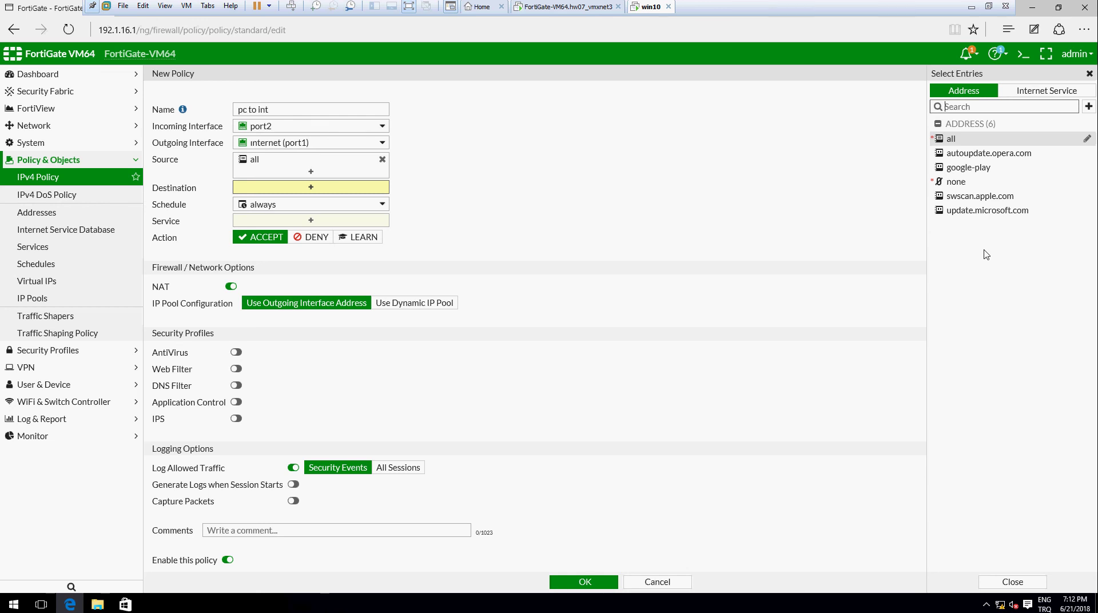
{"action": "left_click_drag", "start_coordinate": [993, 140], "coordinate": [997, 193]}
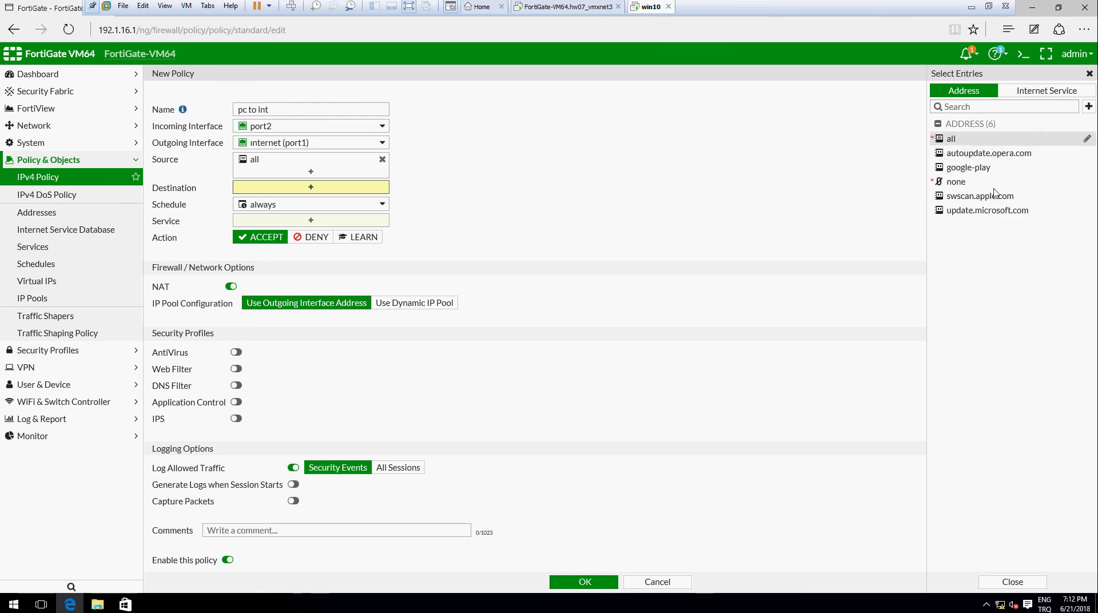
{"action": "left_click", "coordinate": [953, 140]}
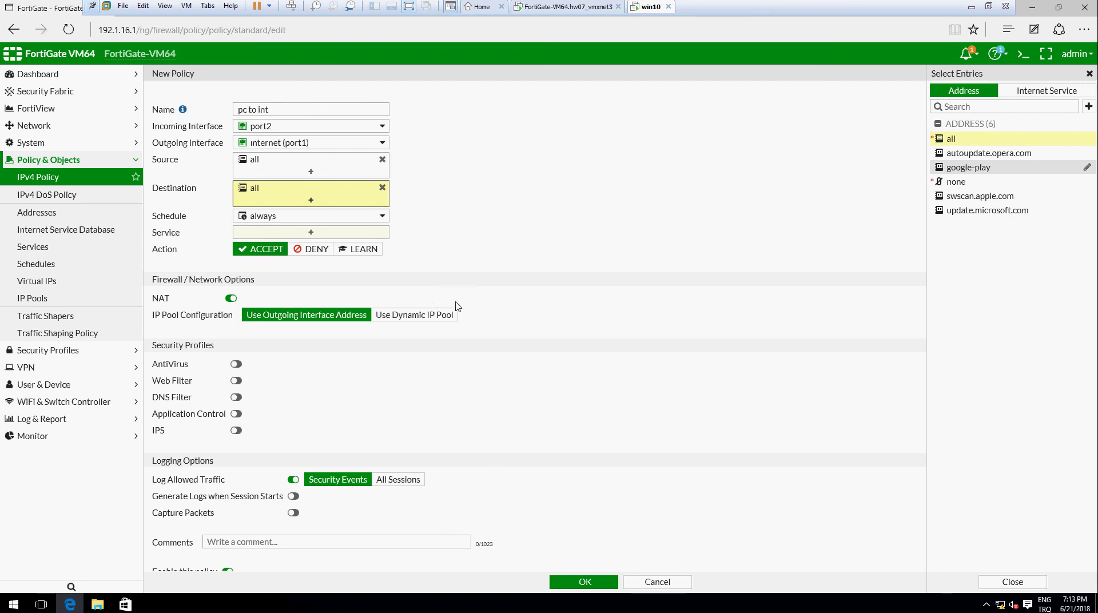
Step: Set the policy's service to ALL, extending the administrator session before it times out
{"action": "left_click", "coordinate": [304, 233]}
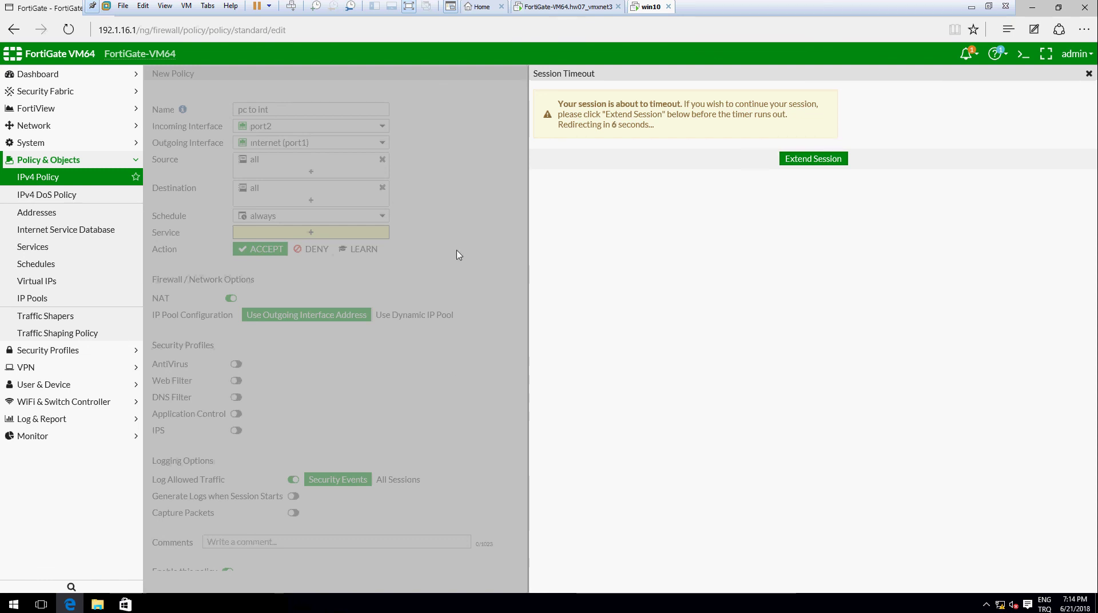
{"action": "left_click", "coordinate": [782, 162]}
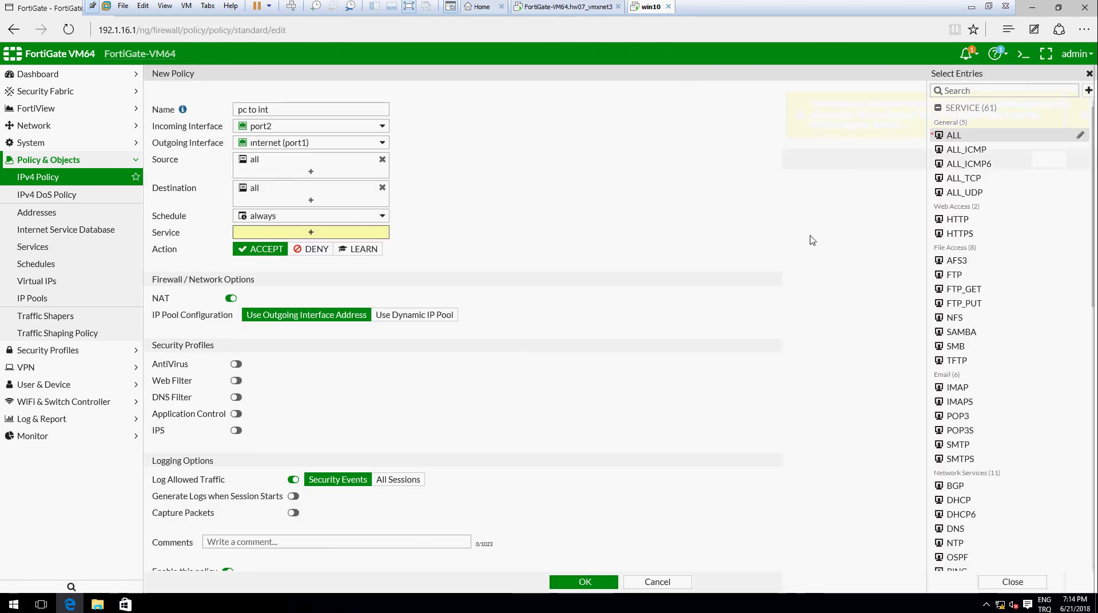
{"action": "left_click", "coordinate": [954, 135]}
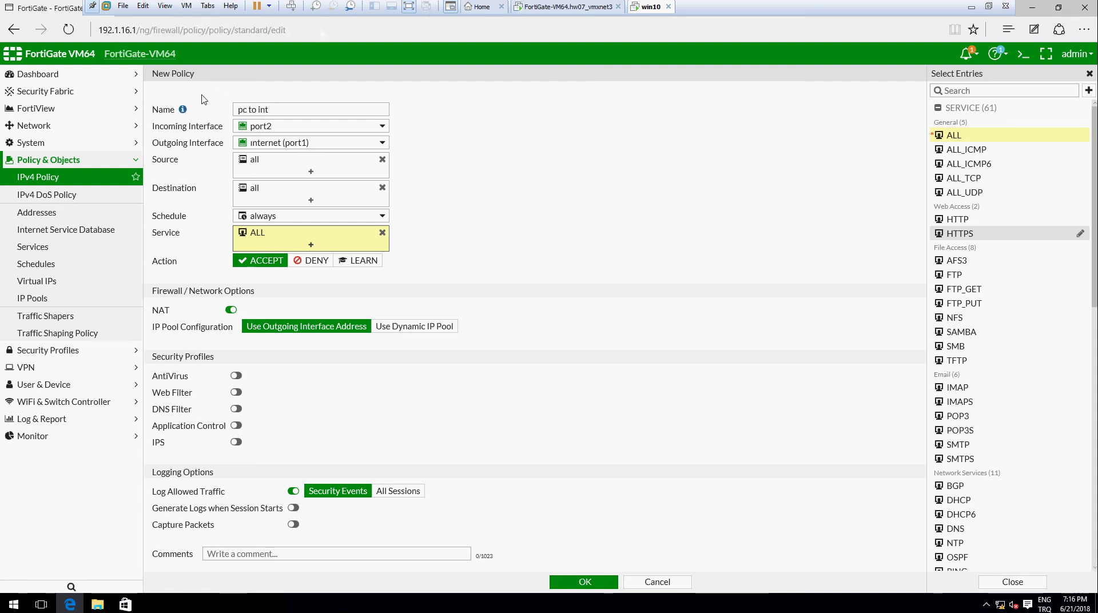
{"action": "scroll", "coordinate": [413, 268], "scroll_direction": "down", "scroll_amount": 1}
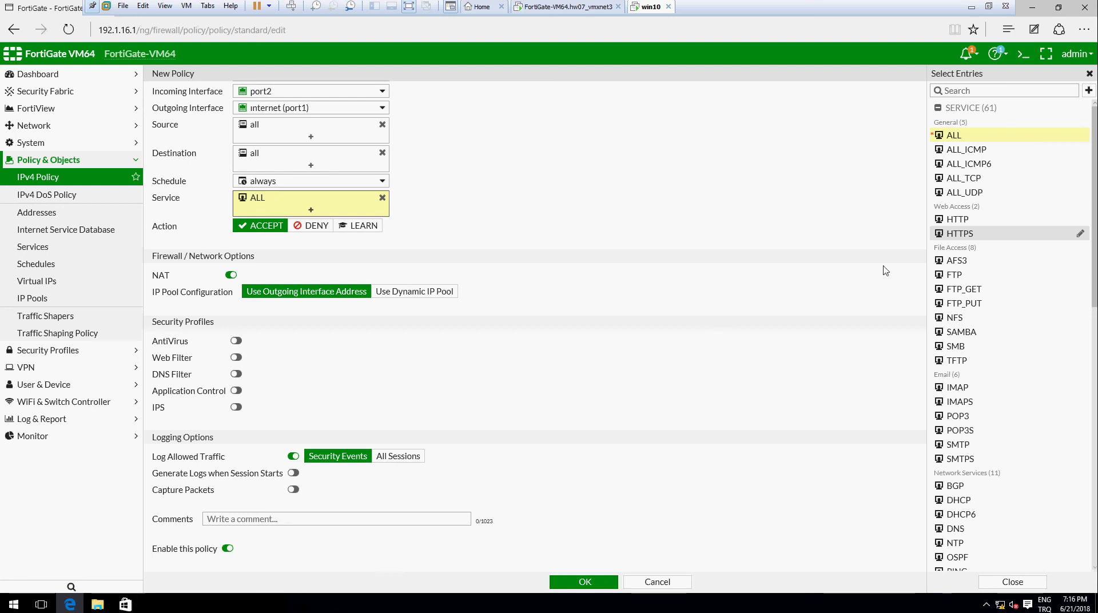
Step: Minimize the browser window to show the win10 desktop
{"action": "left_click", "coordinate": [1027, 7]}
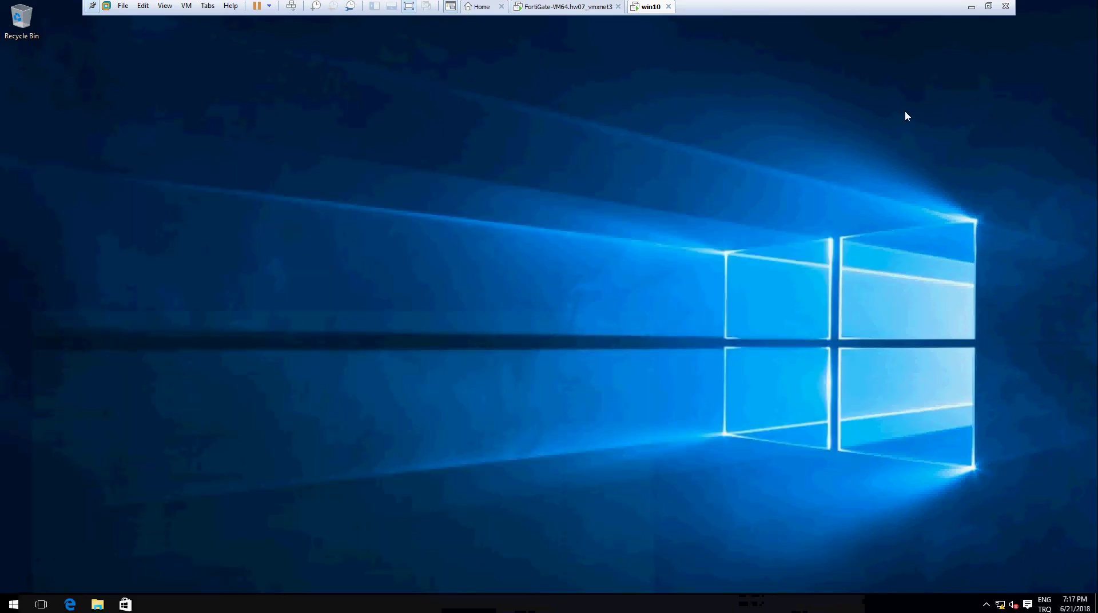